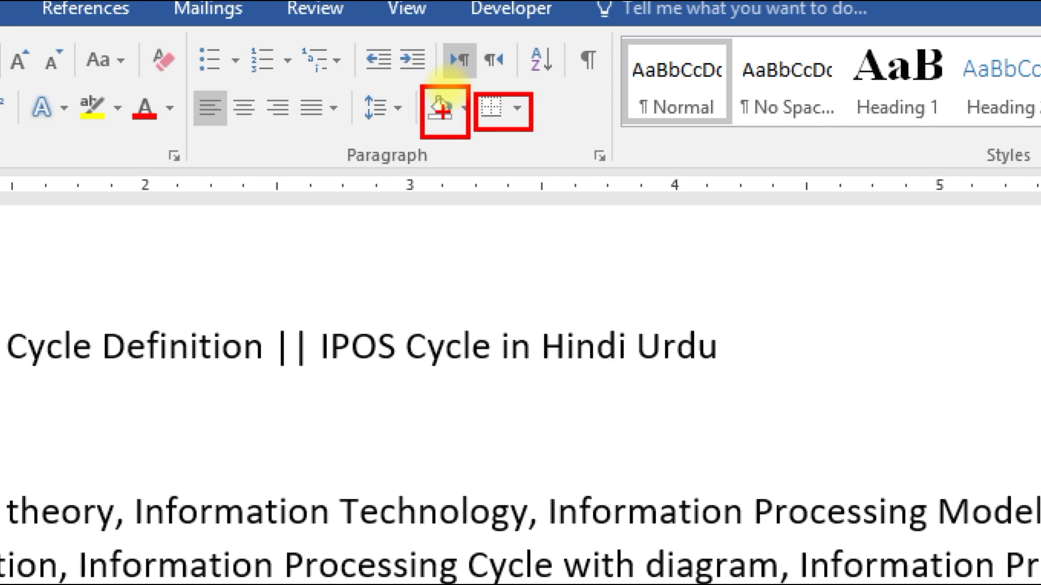
Open the Shading colour choices for the Computer Definition paragraph
key(Escape)
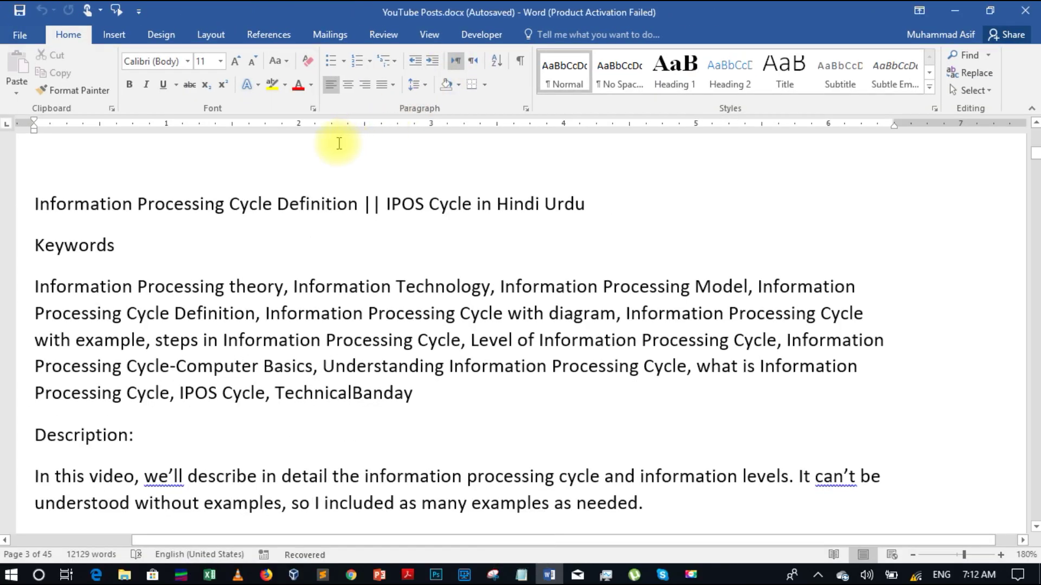
click(459, 86)
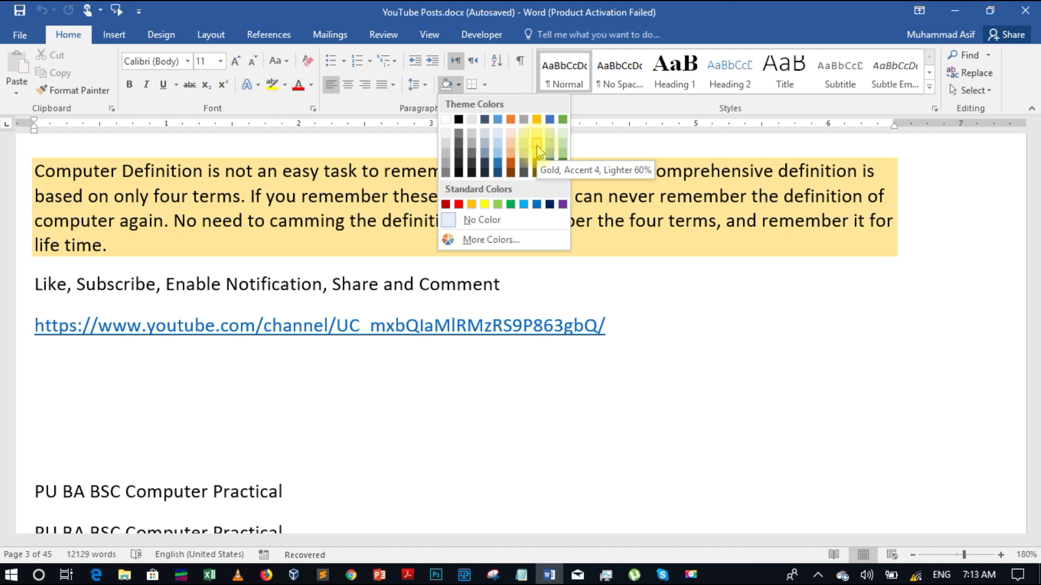
Try Gold, Accent 4, Lighter 60% shading on the paragraph, then set Shading back to No Color
click(536, 145)
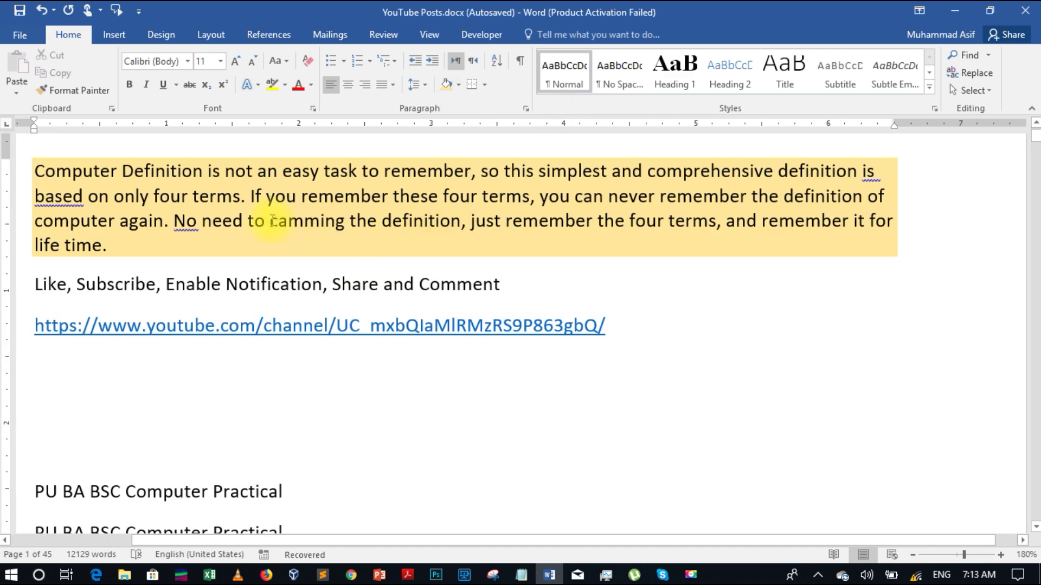
scroll(287, 211, up, 3)
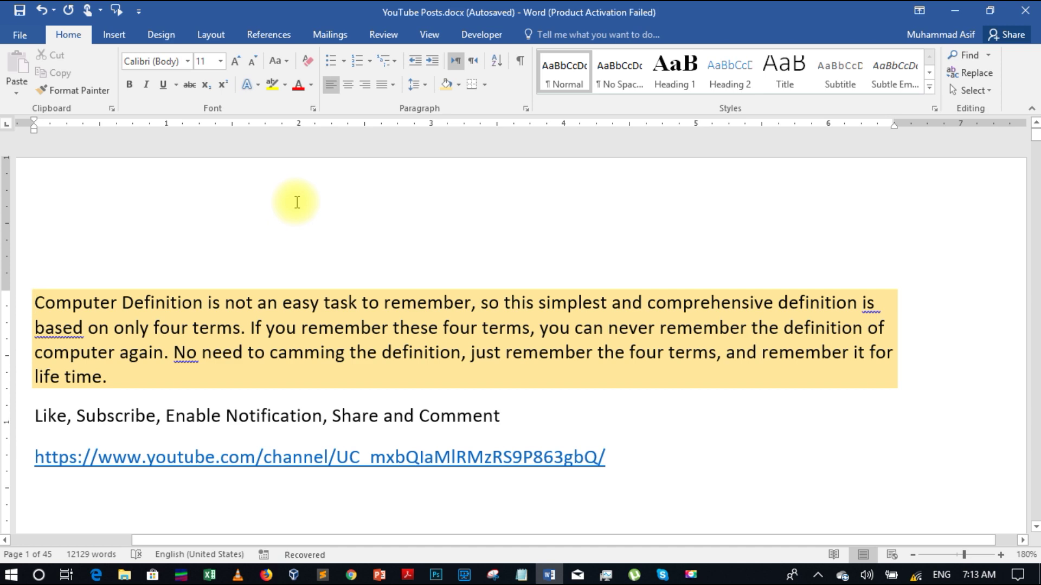
scroll(297, 202, down, 1)
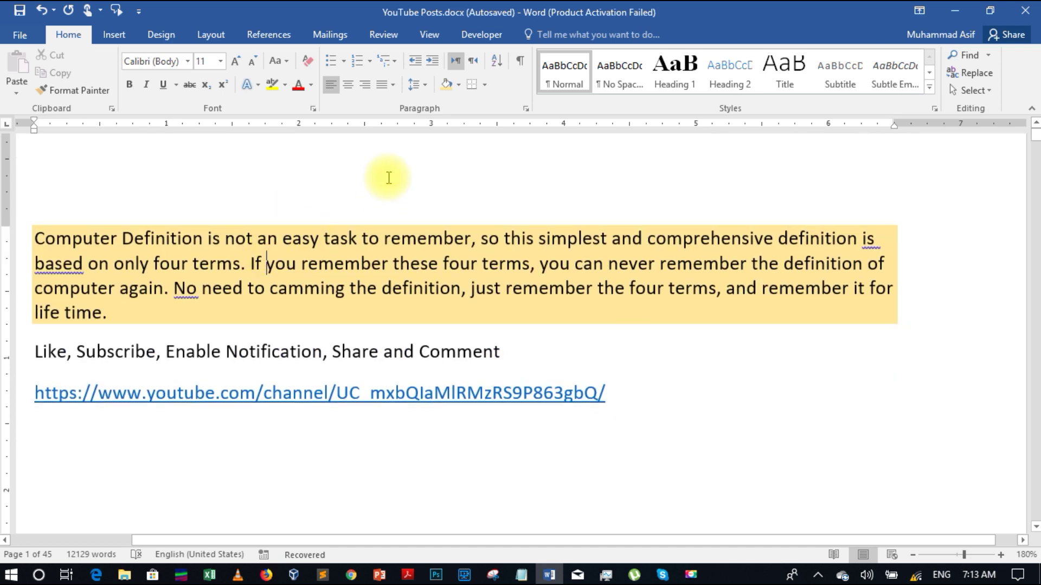
click(458, 85)
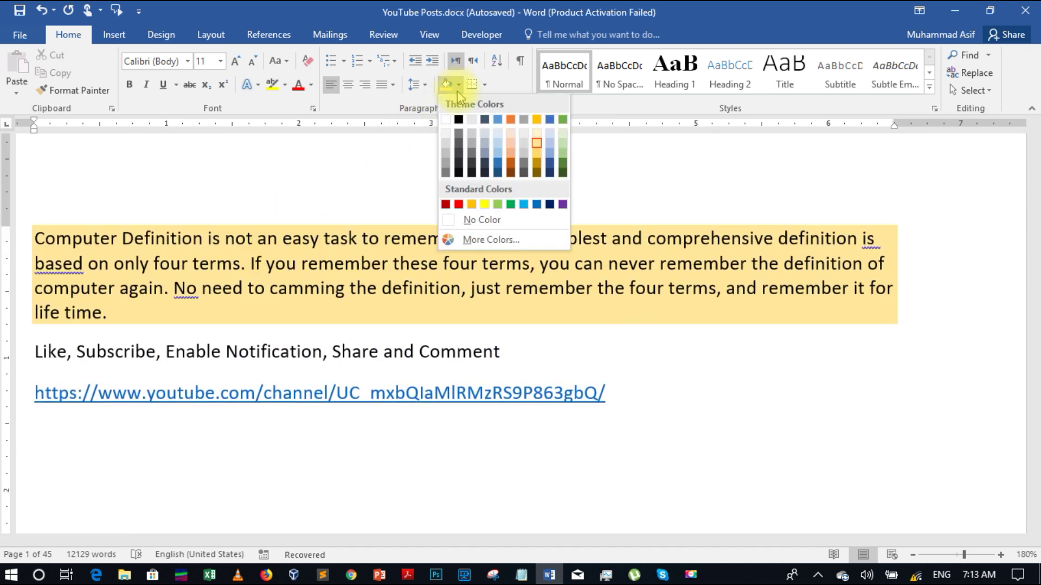
click(456, 223)
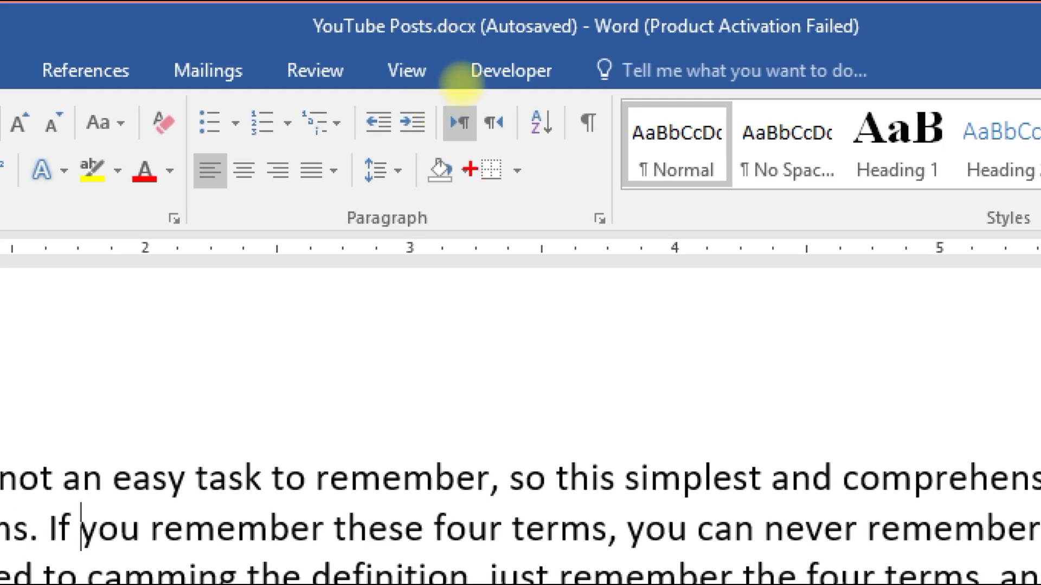
key(Escape)
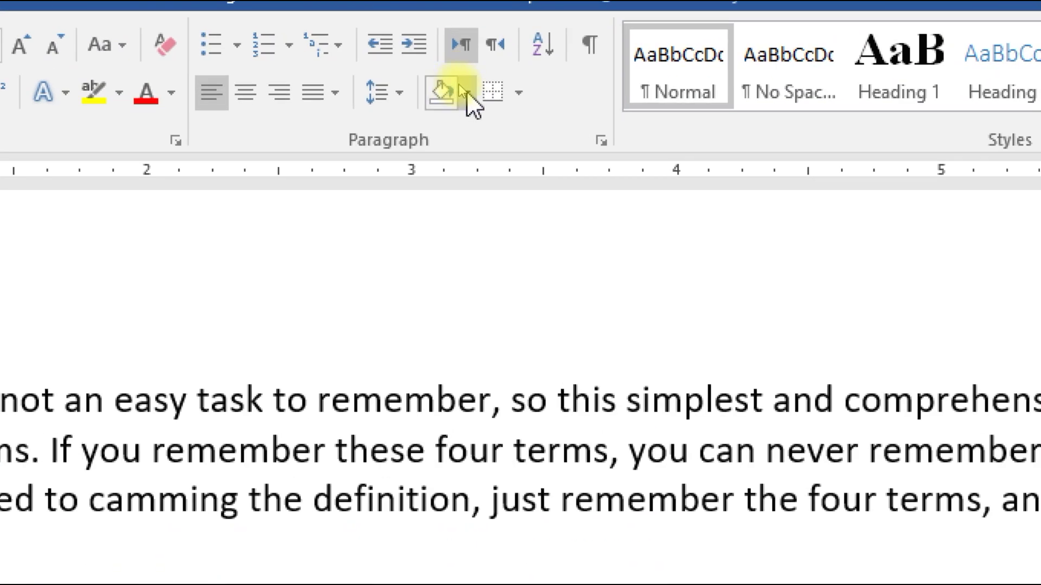
click(458, 82)
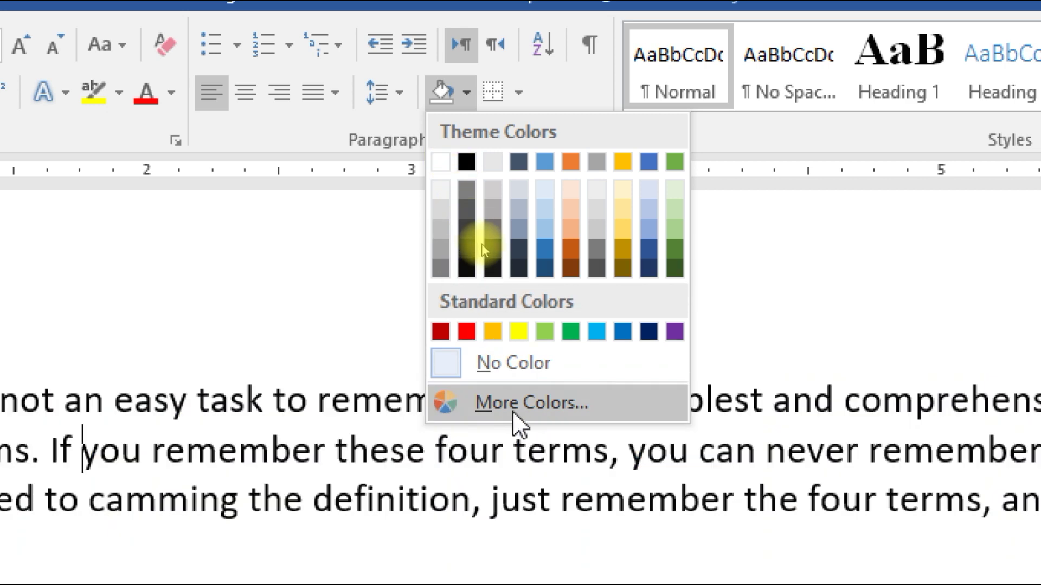
Choose More Colors… from the Shading list to open the Colors dialog
click(514, 413)
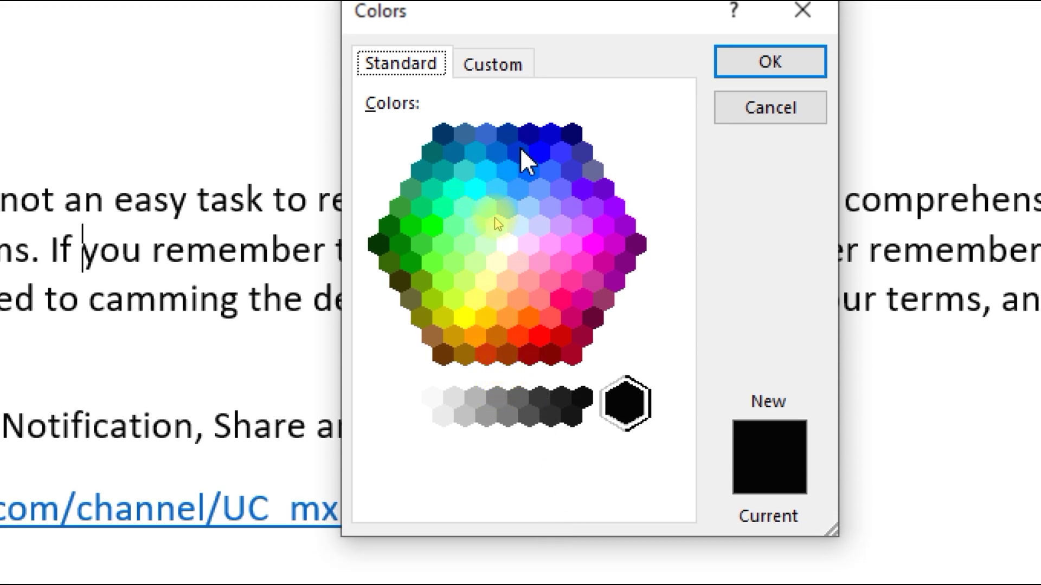
Preview light green, lavender, blue and cyan standard colours, then switch to the Custom tab
click(477, 261)
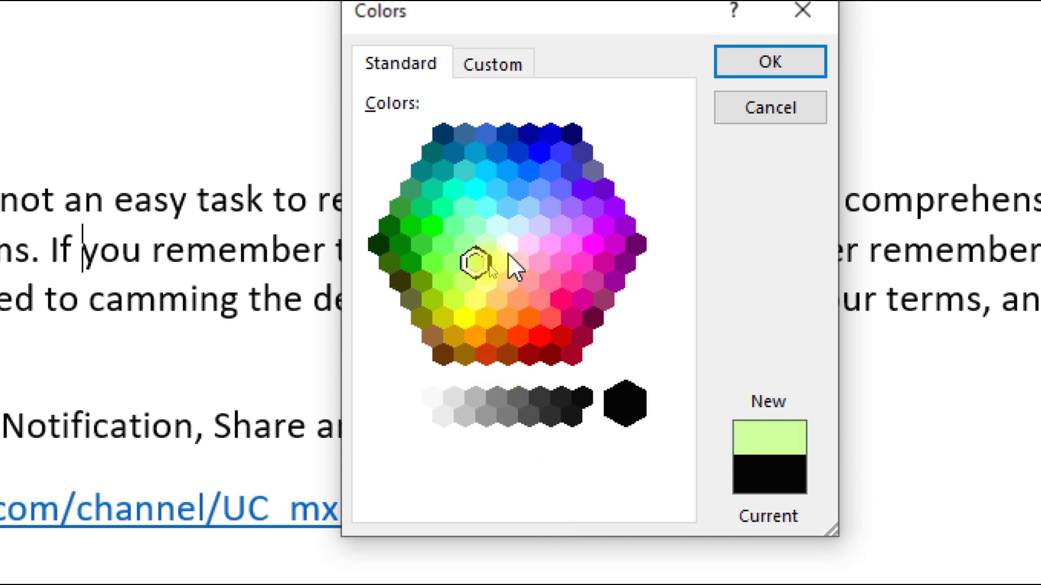
click(561, 225)
click(550, 171)
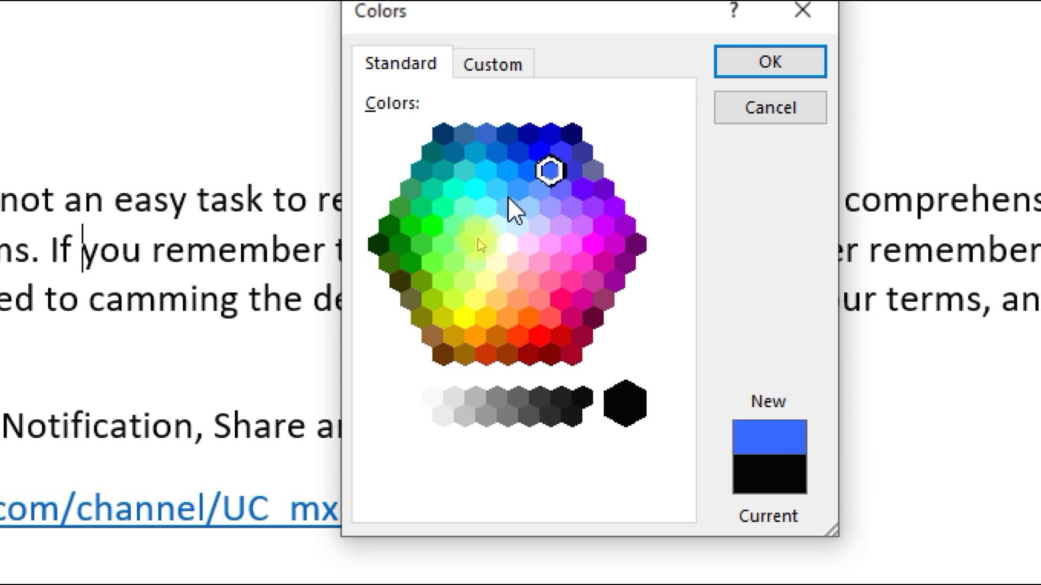
click(485, 209)
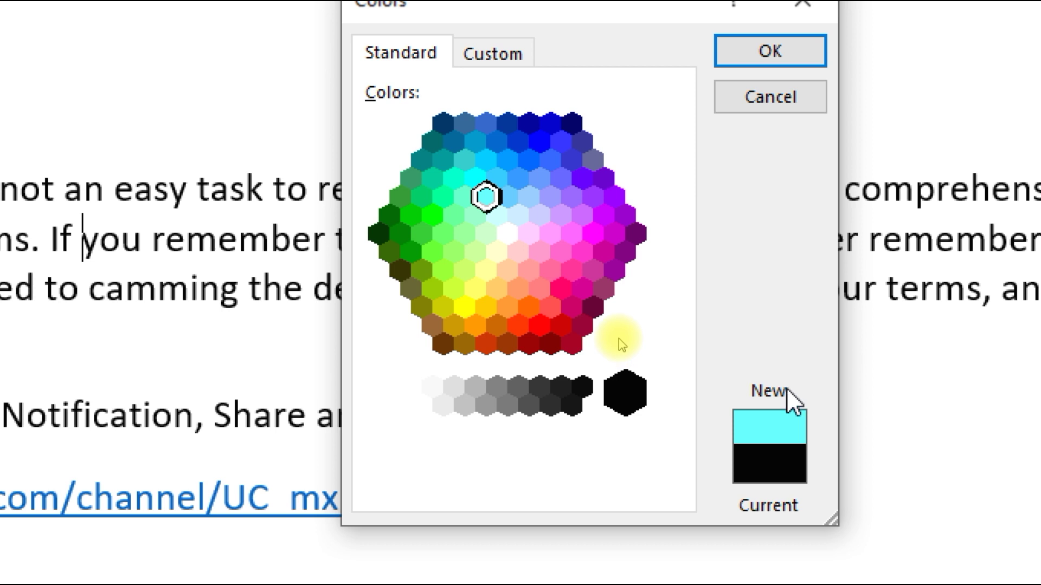
click(556, 198)
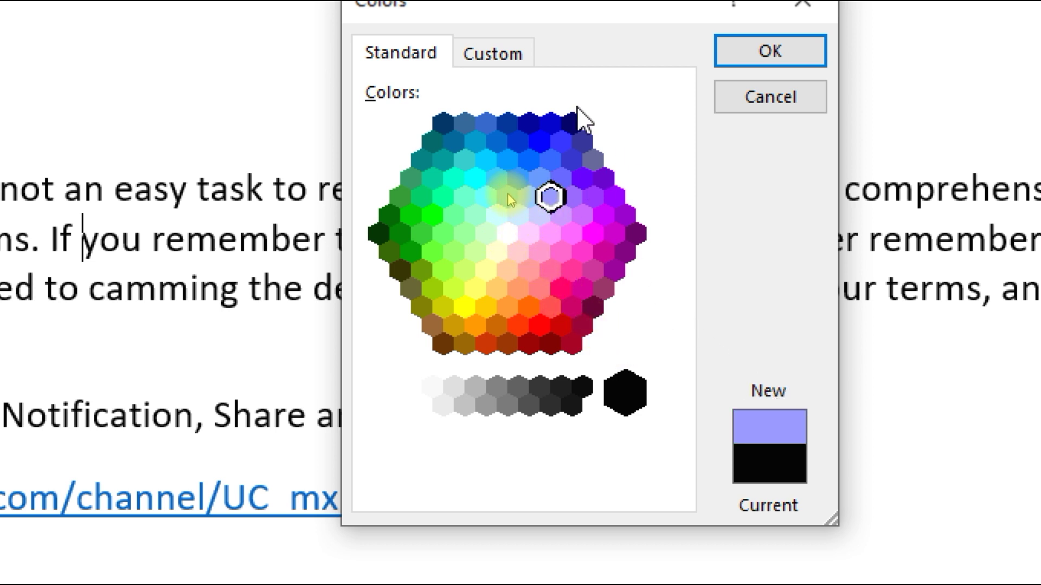
click(482, 70)
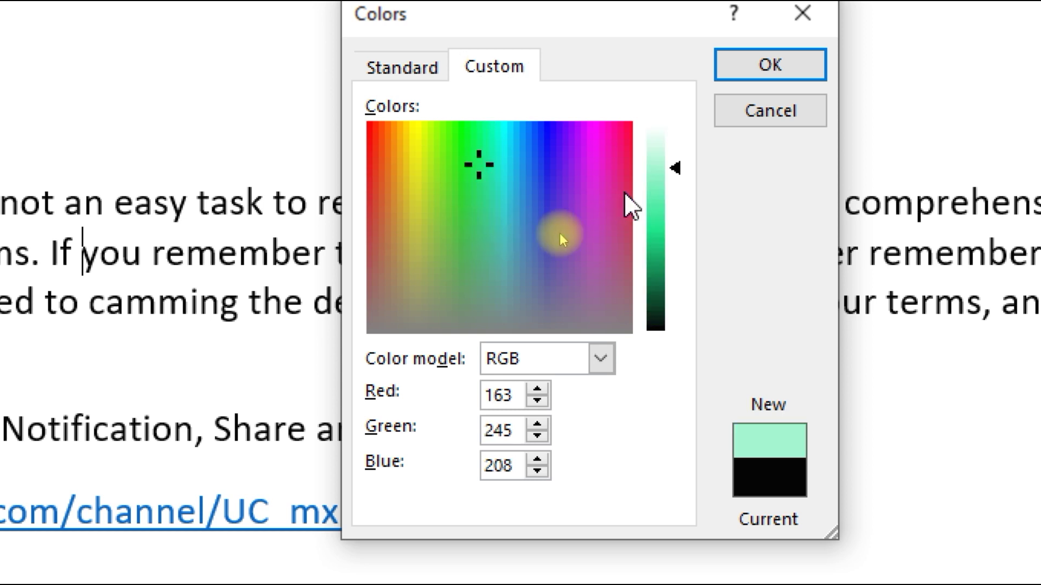
Darken the custom colour and try several spectrum hues, keeping the RGB colour model
mouse_move(675, 168)
mouse_down()
mouse_move(674, 208)
mouse_move(672, 158)
mouse_move(660, 250)
mouse_up()
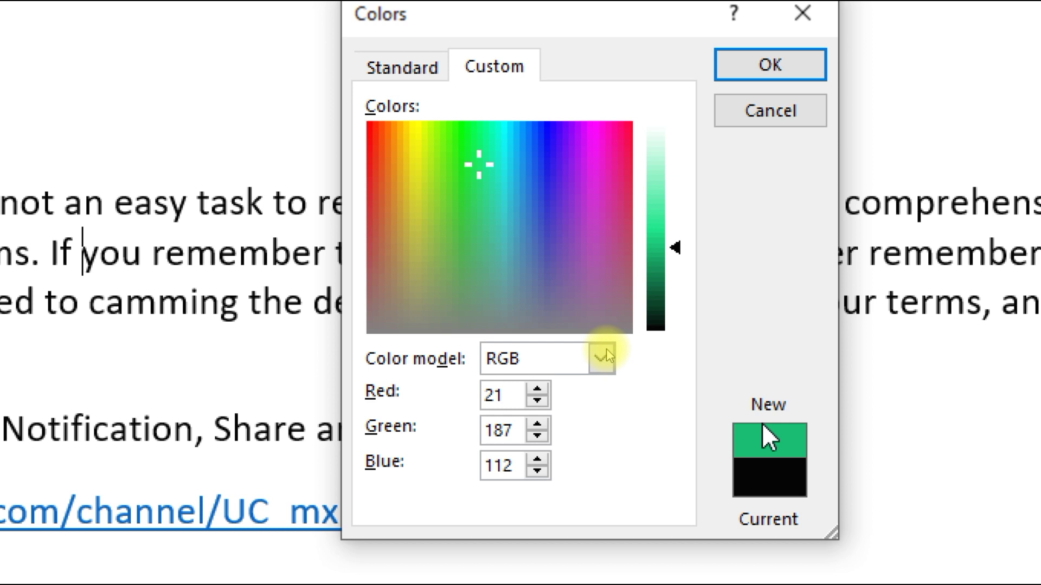
click(540, 177)
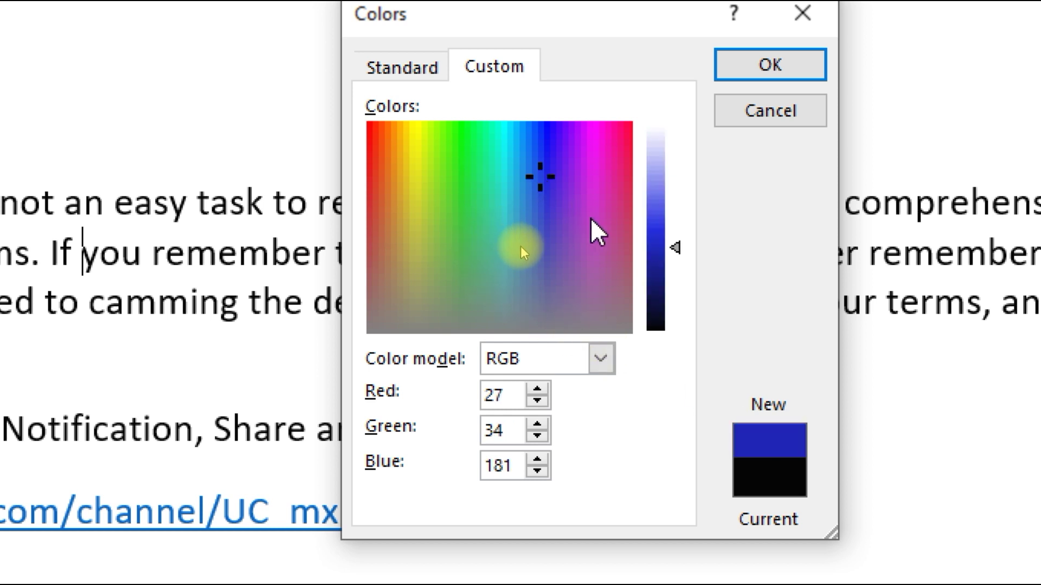
click(613, 220)
click(530, 214)
click(384, 162)
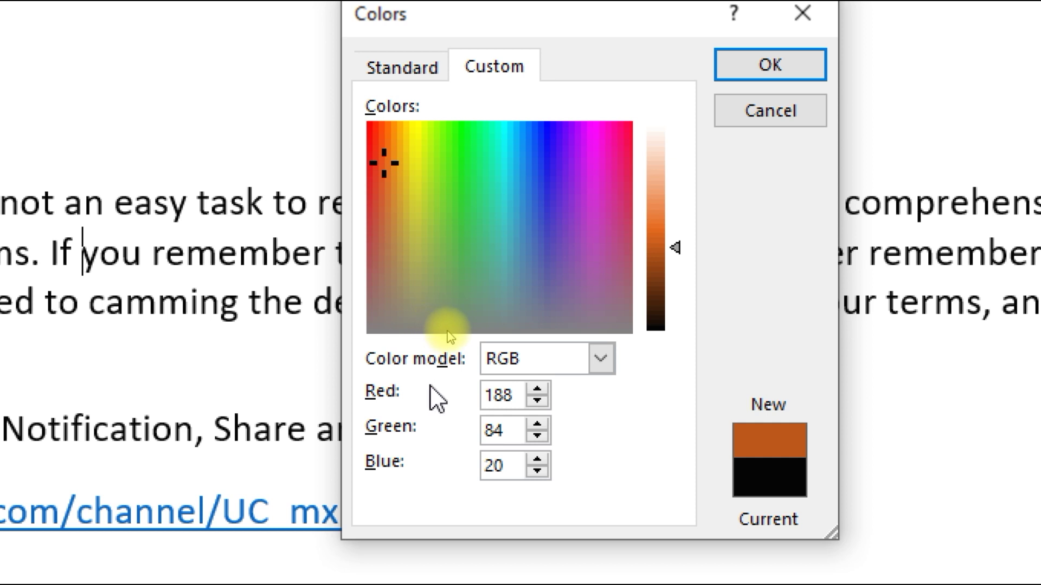
click(600, 359)
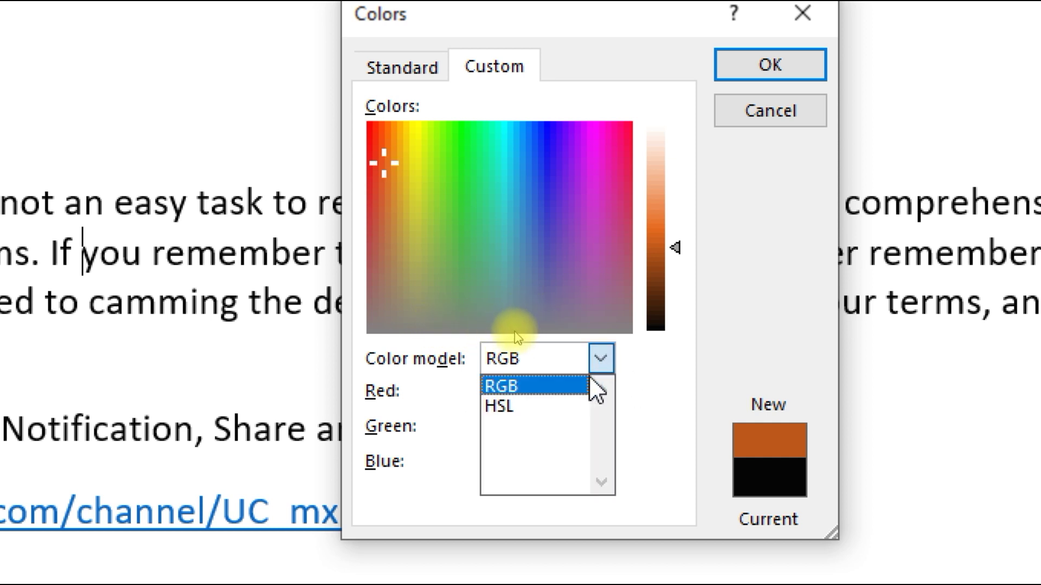
click(550, 386)
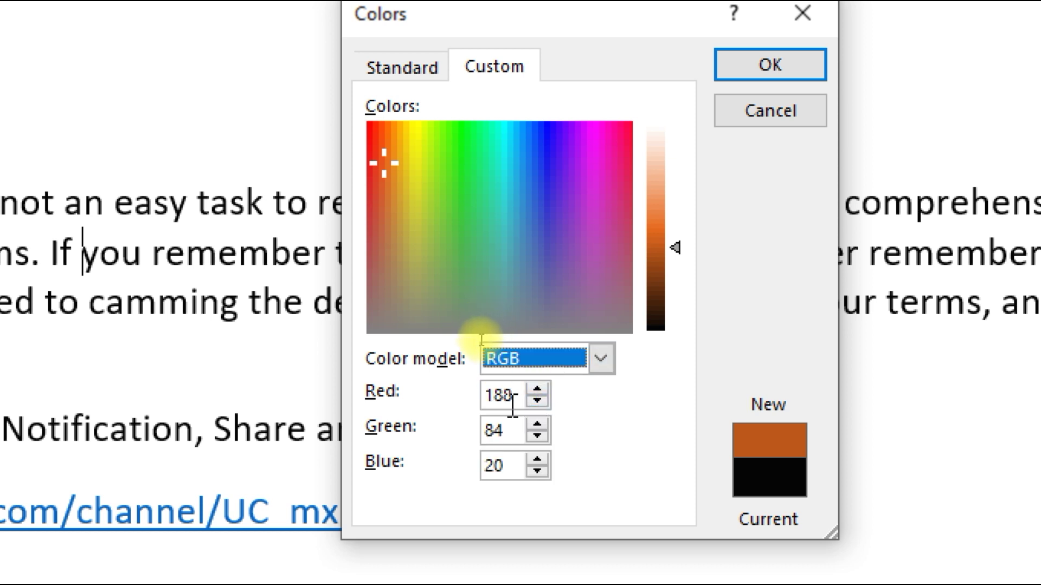
Enter RGB 0,0,0 then 255,255,255, and cancel the Colors dialog without applying
drag(513, 404, 477, 415)
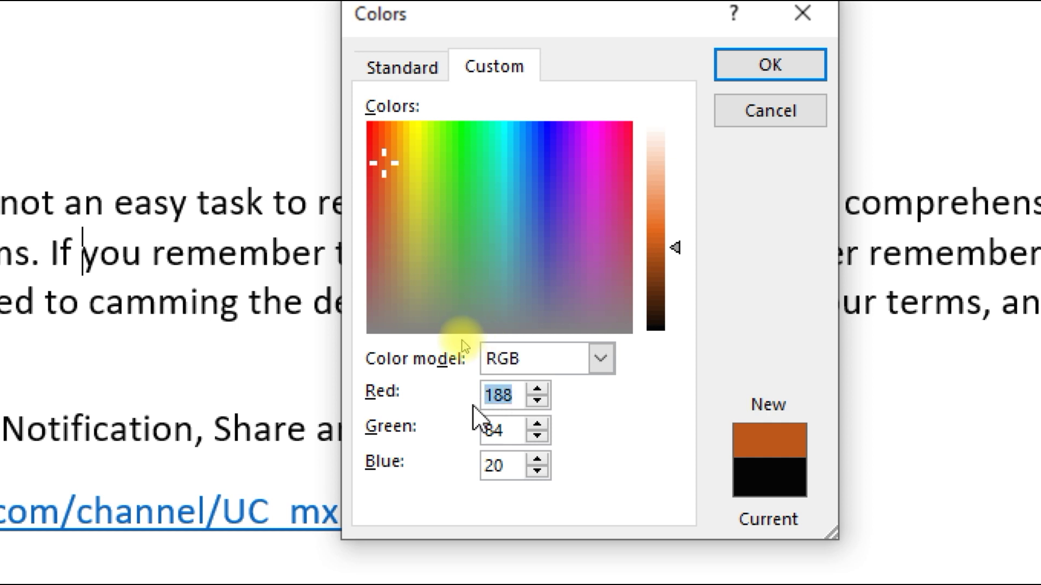
text(0)
mouse_move(515, 429)
mouse_down()
mouse_move(468, 439)
mouse_move(476, 465)
mouse_up()
text(00)
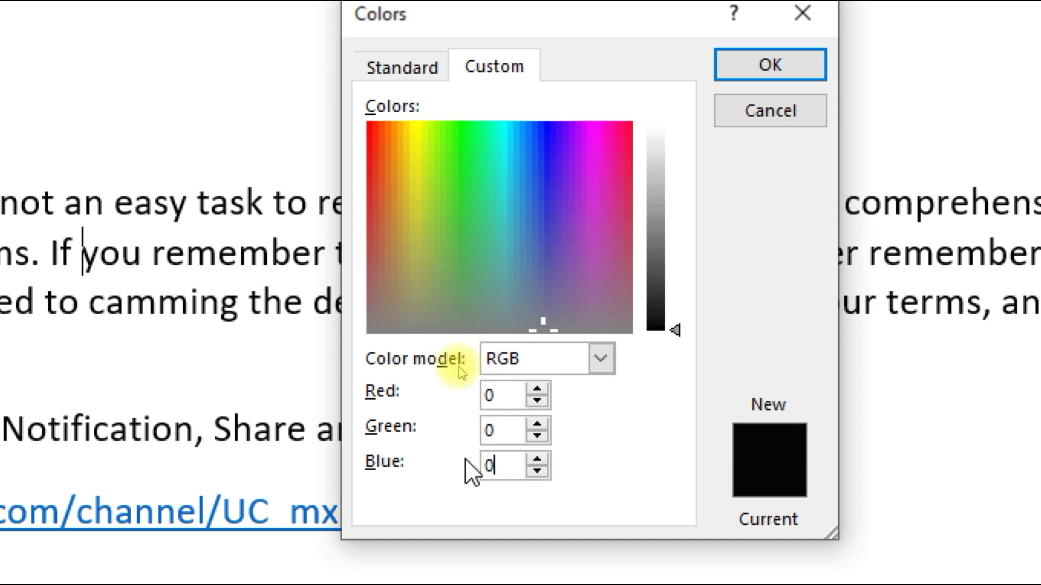
double_click(503, 392)
text(255)
drag(504, 430, 481, 431)
text(255)
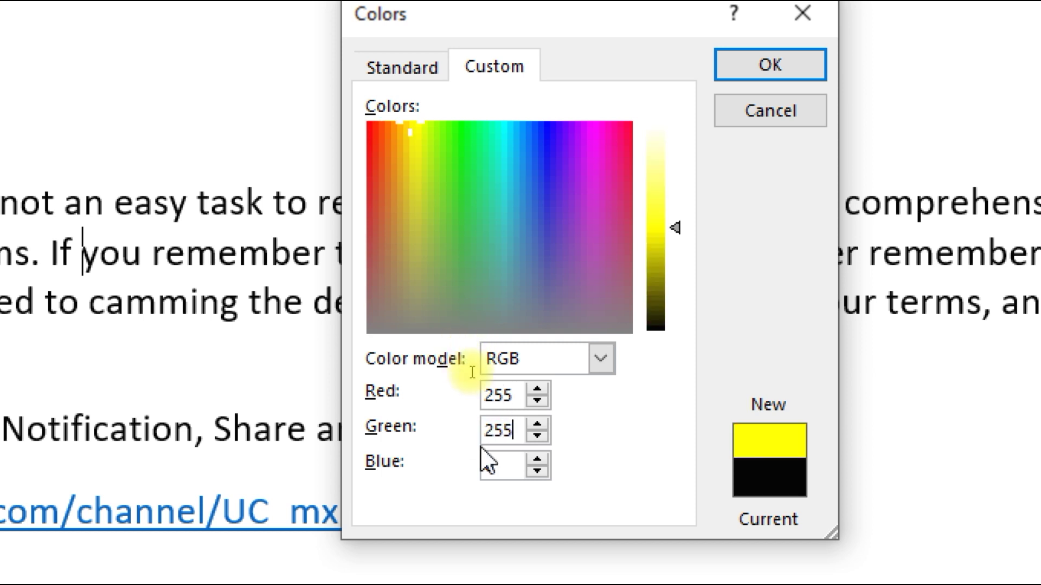
drag(507, 466, 473, 473)
text(2)
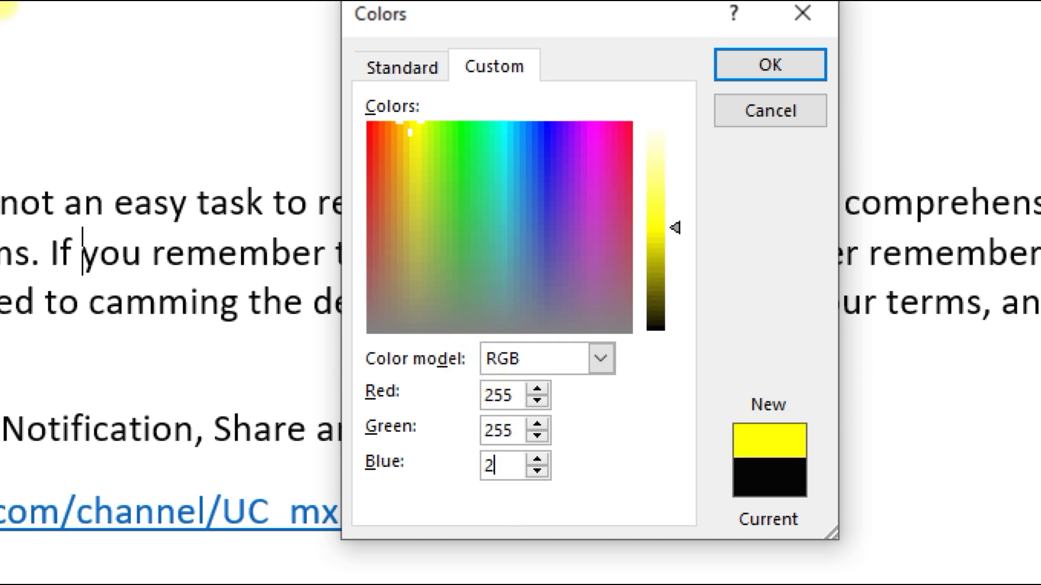
text(55)
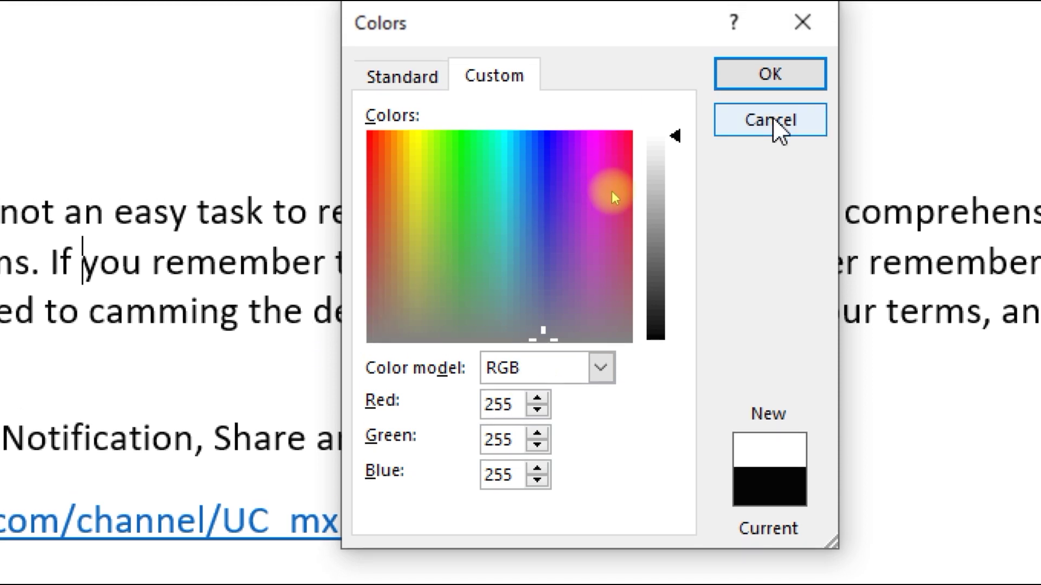
click(774, 121)
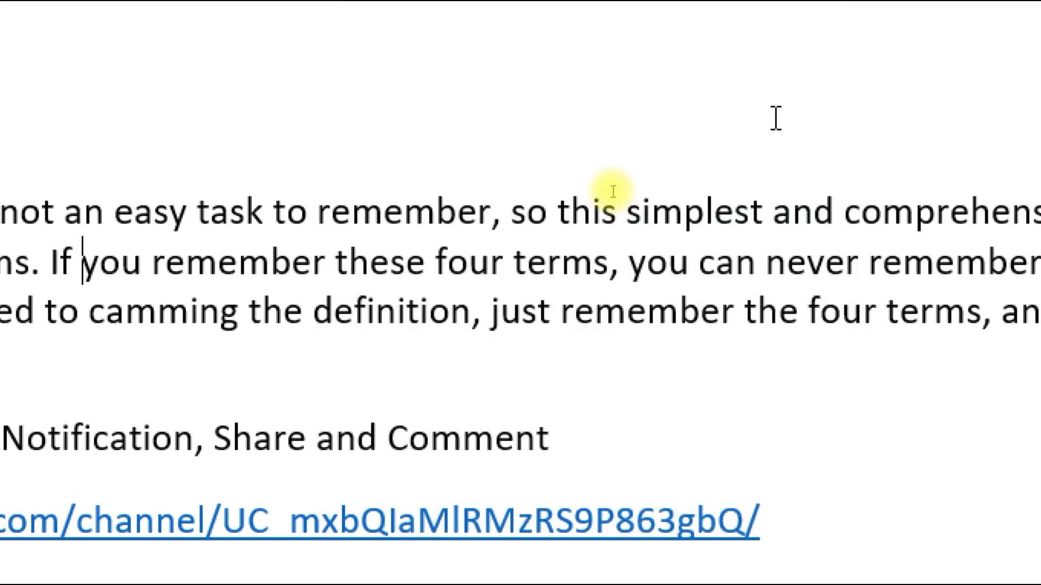
key(ctrl+1)
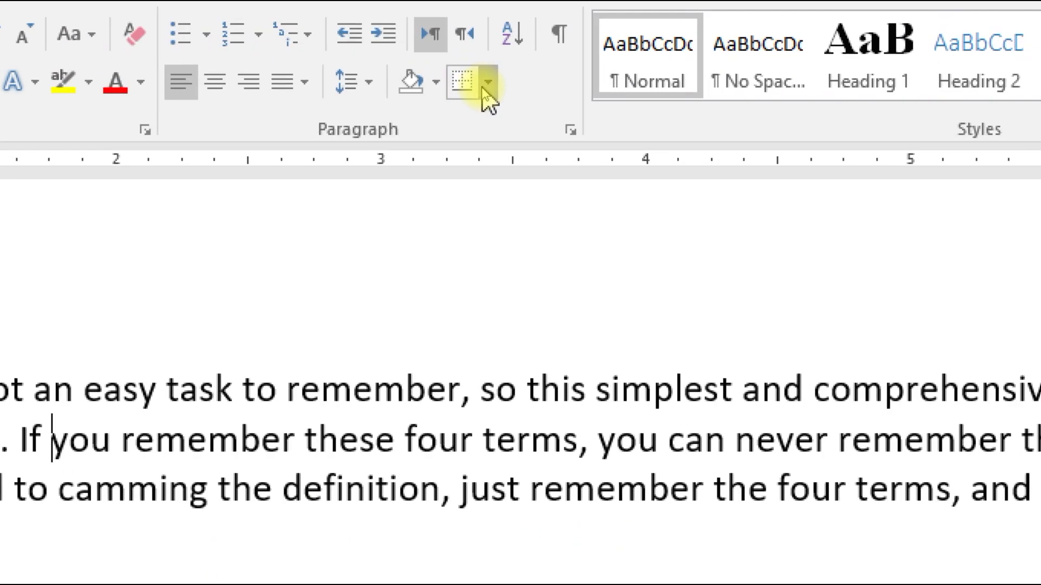
click(483, 86)
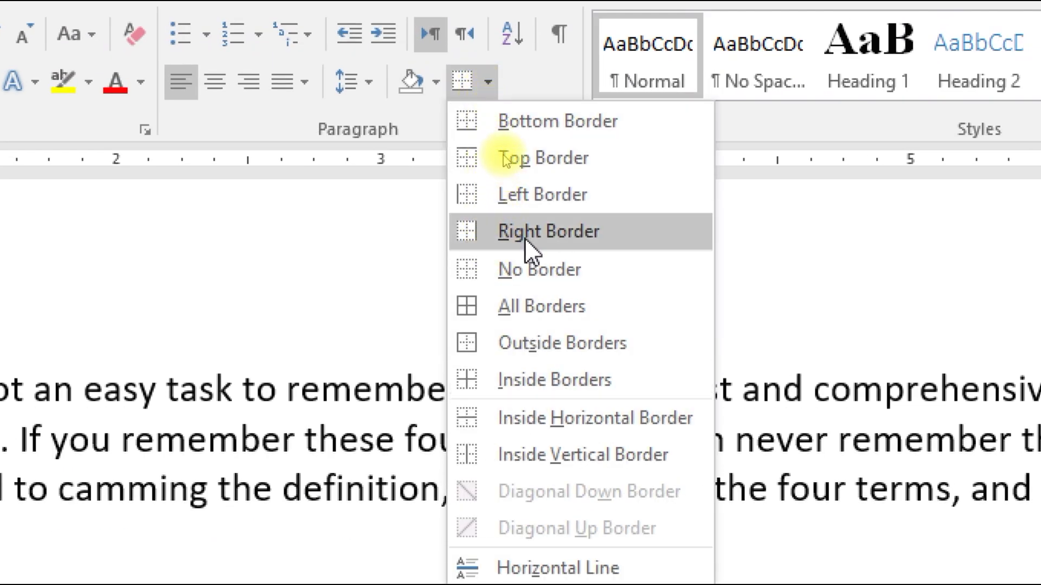
click(534, 130)
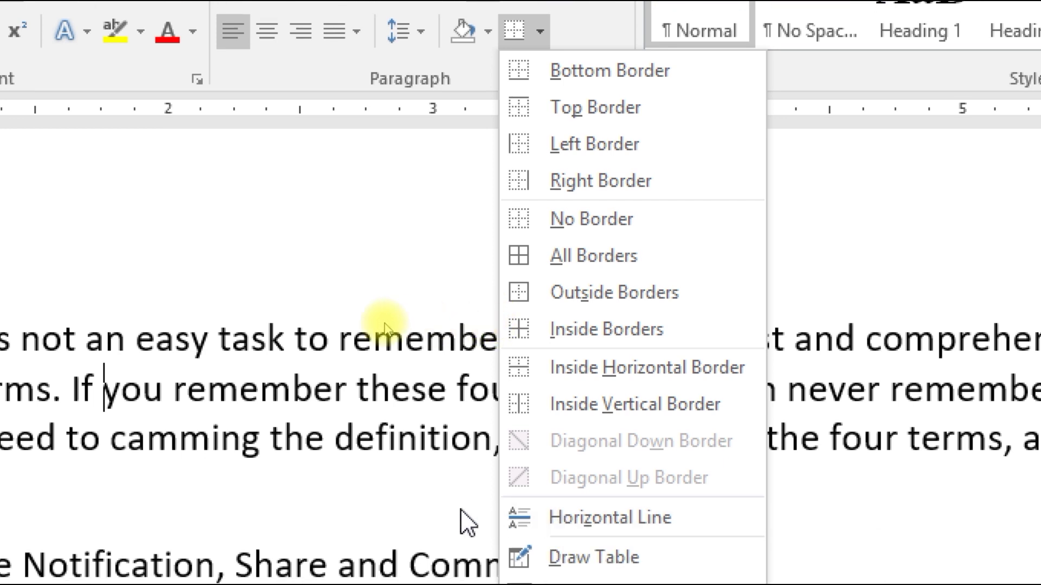
click(262, 507)
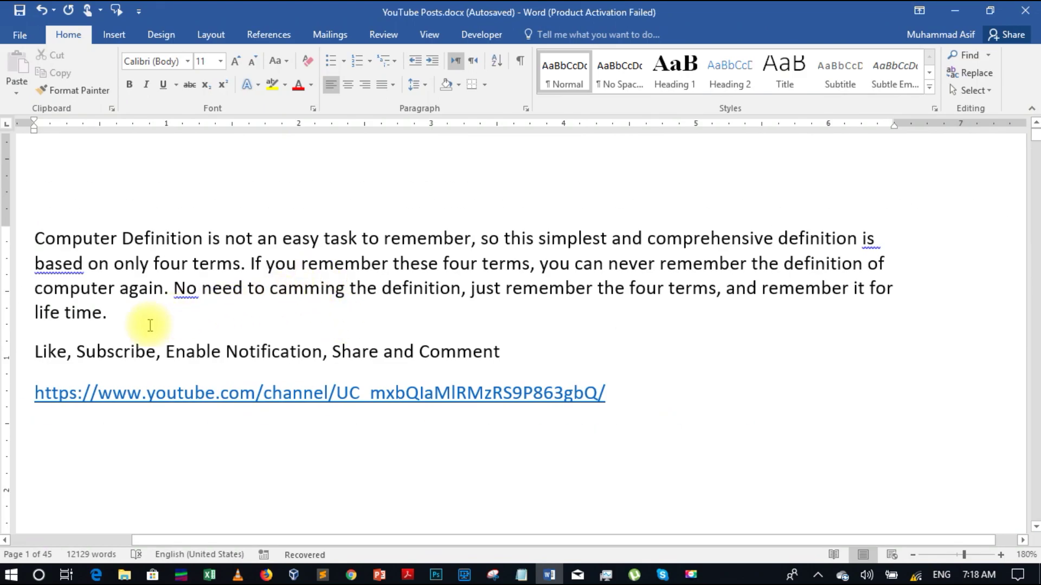
click(121, 324)
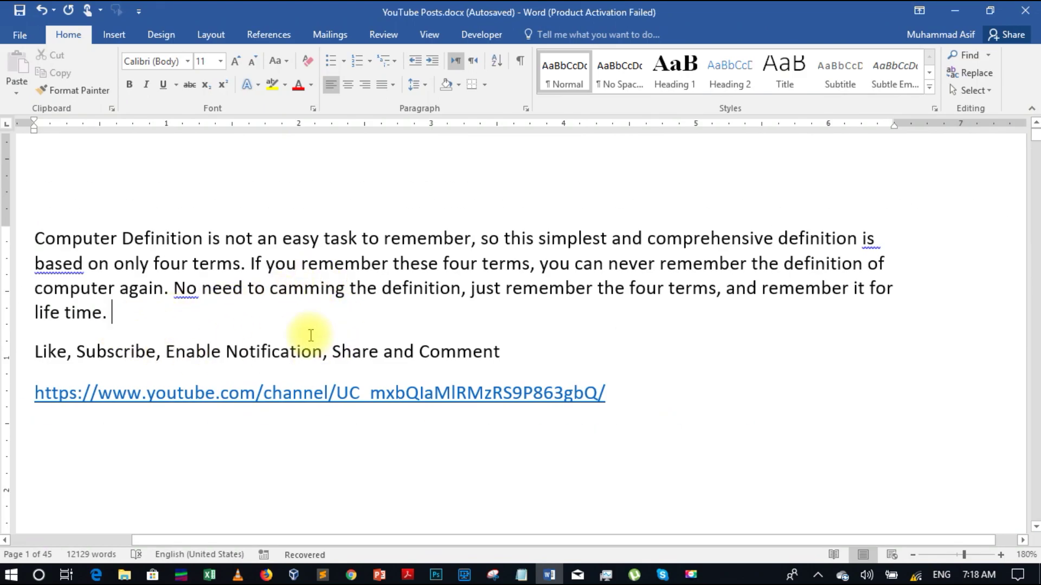
Add an empty paragraph after 'life time.' and draw a straight line shape across it
key(Return)
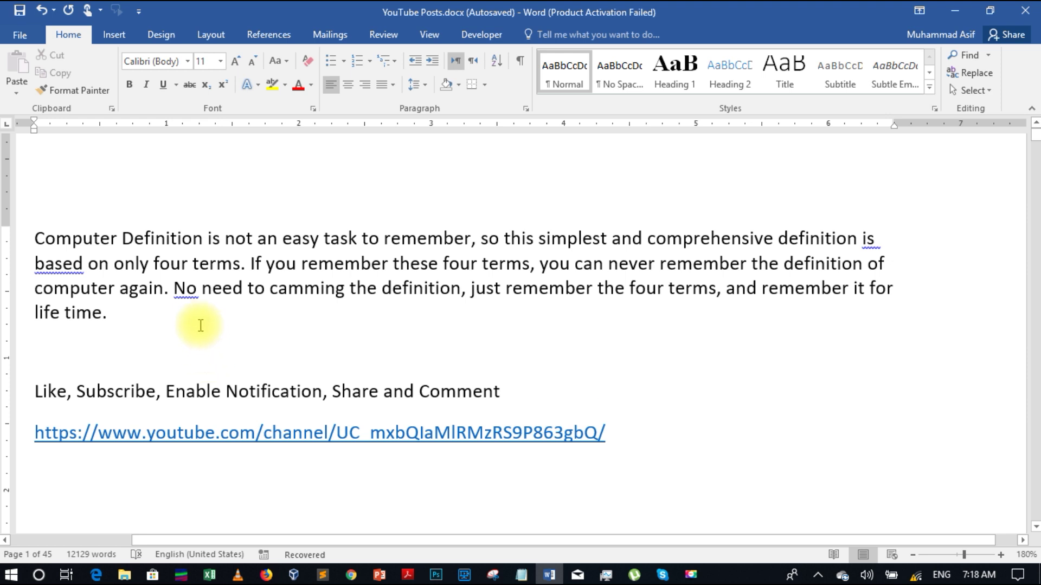
click(115, 36)
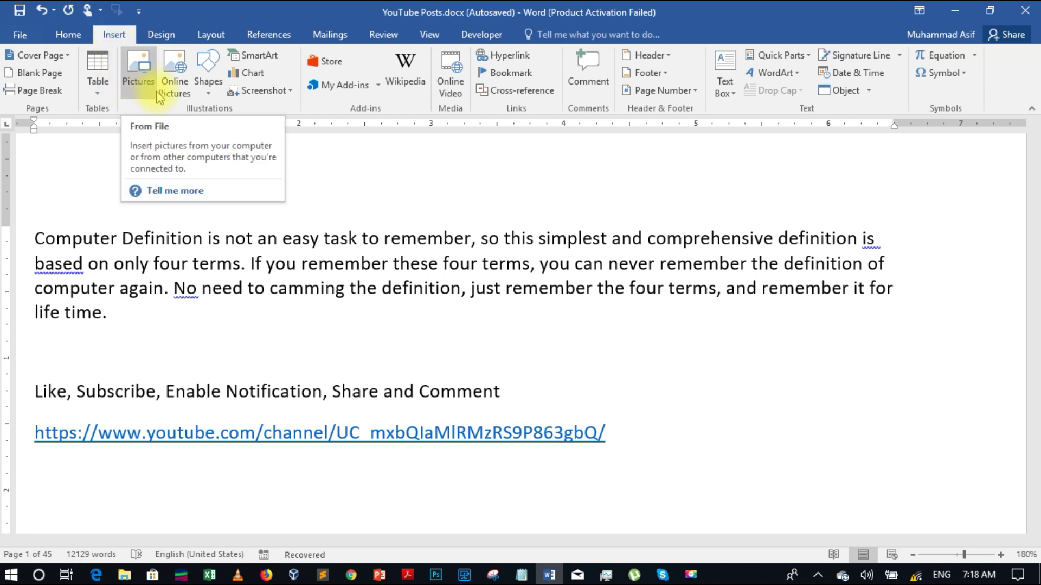
click(201, 97)
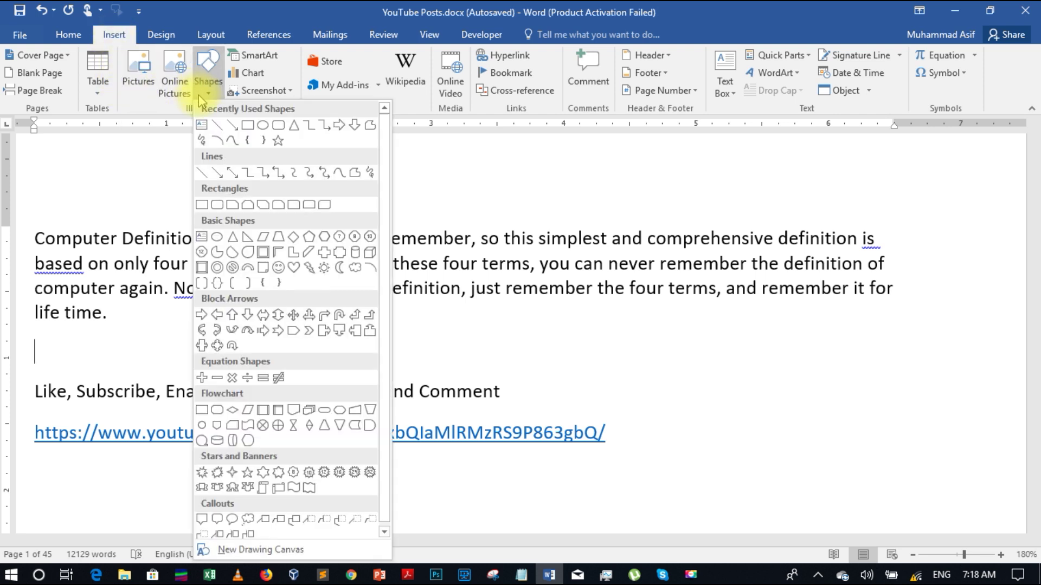
click(212, 129)
drag(49, 349, 710, 348)
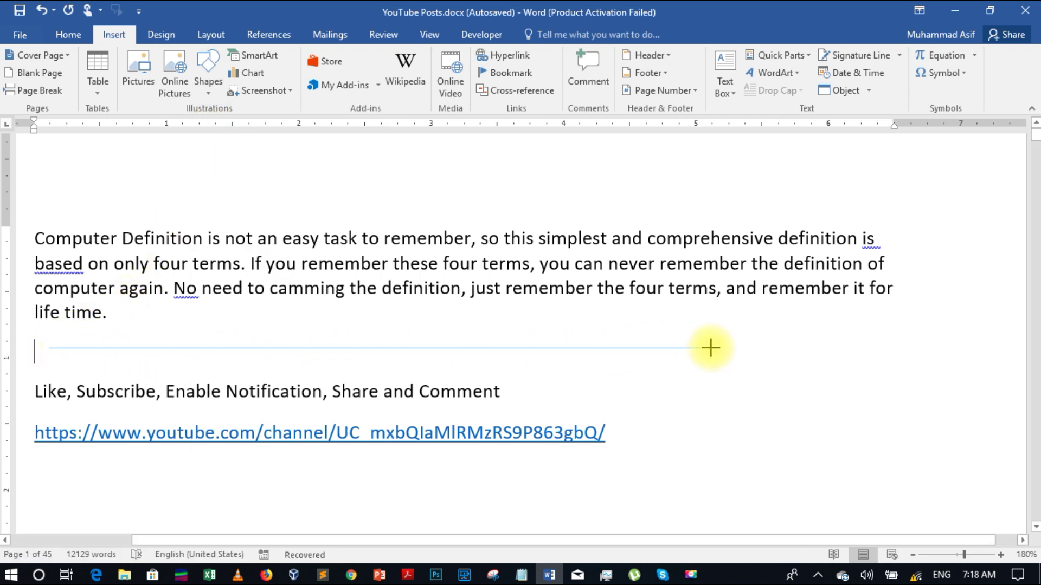
Undo the drawn line and give the empty paragraph a bottom border instead
click(731, 359)
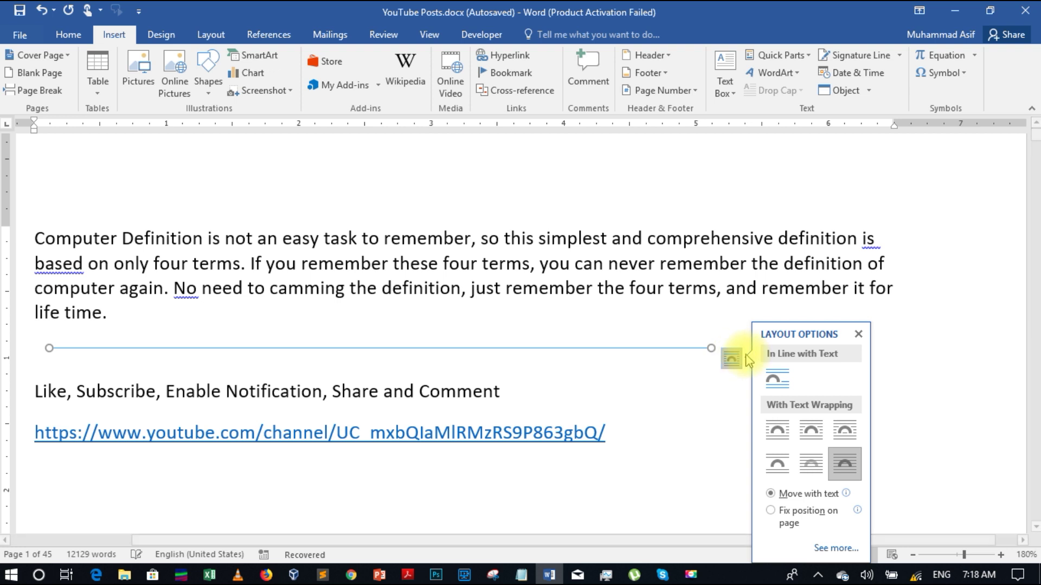
key(Escape)
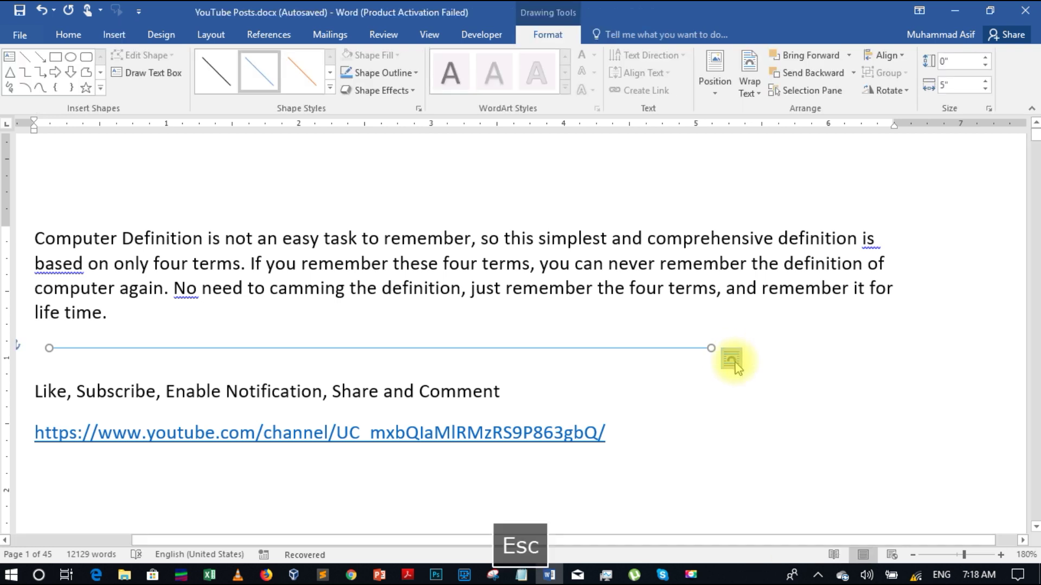
key(Escape)
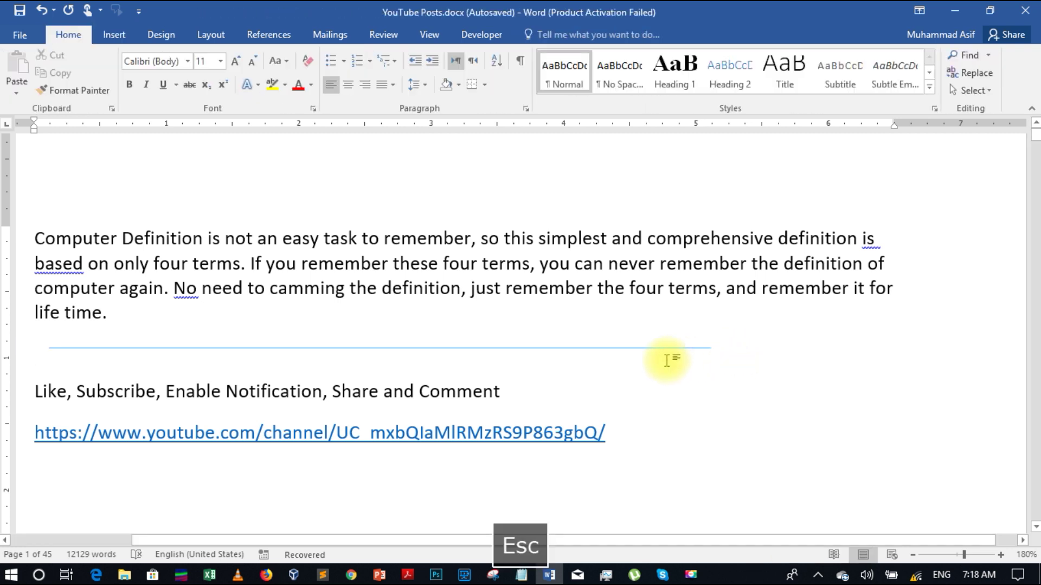
key(ctrl+z)
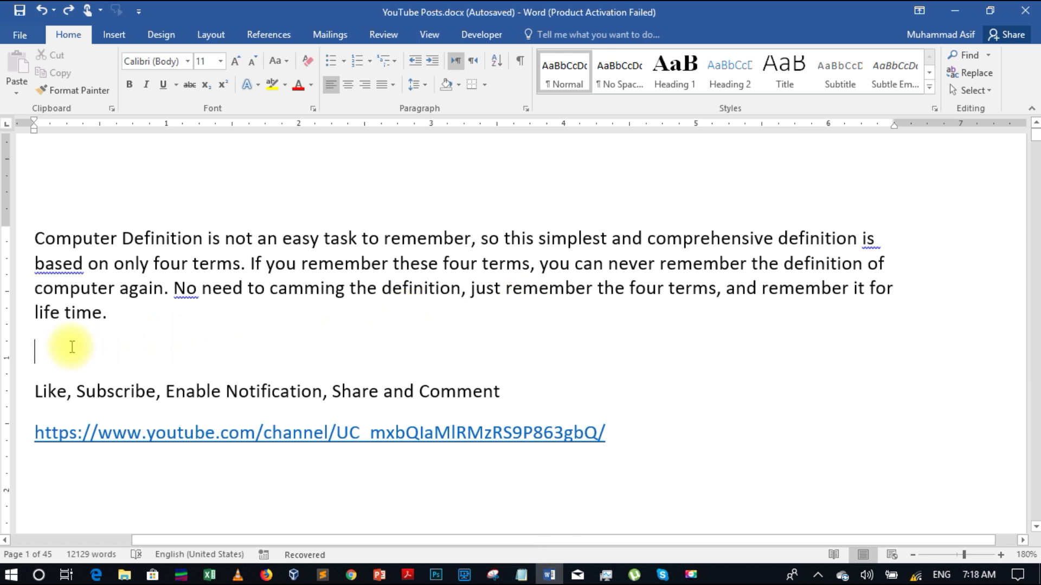
click(473, 85)
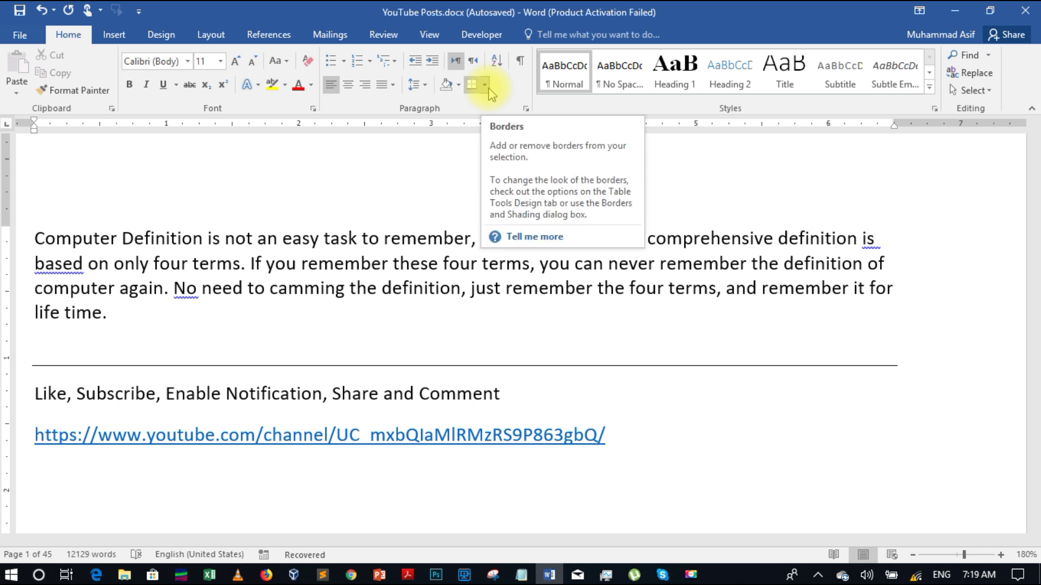
Insert a horizontal line and a bottom border in the empty paragraph
click(485, 86)
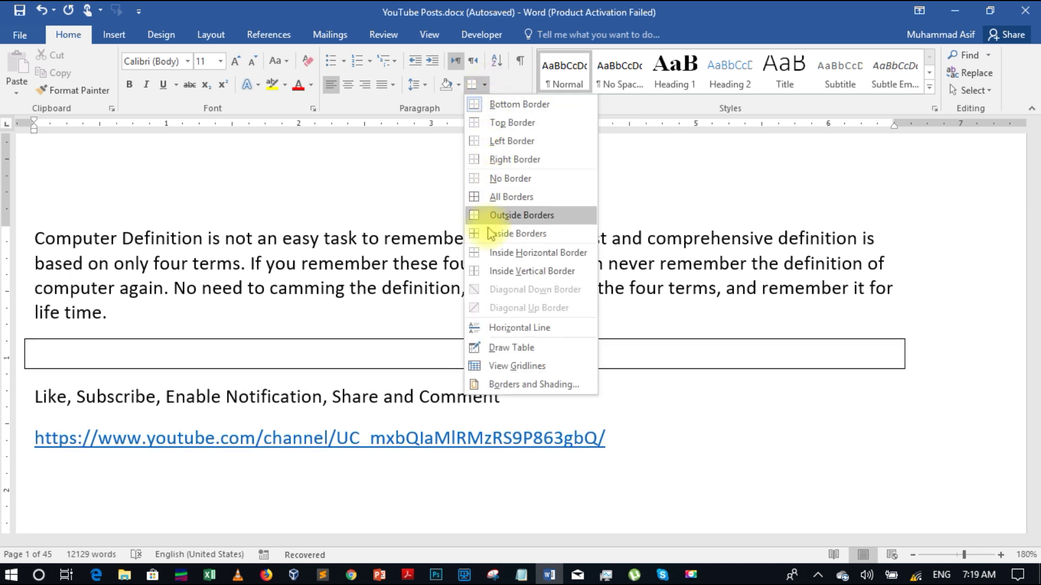
click(498, 329)
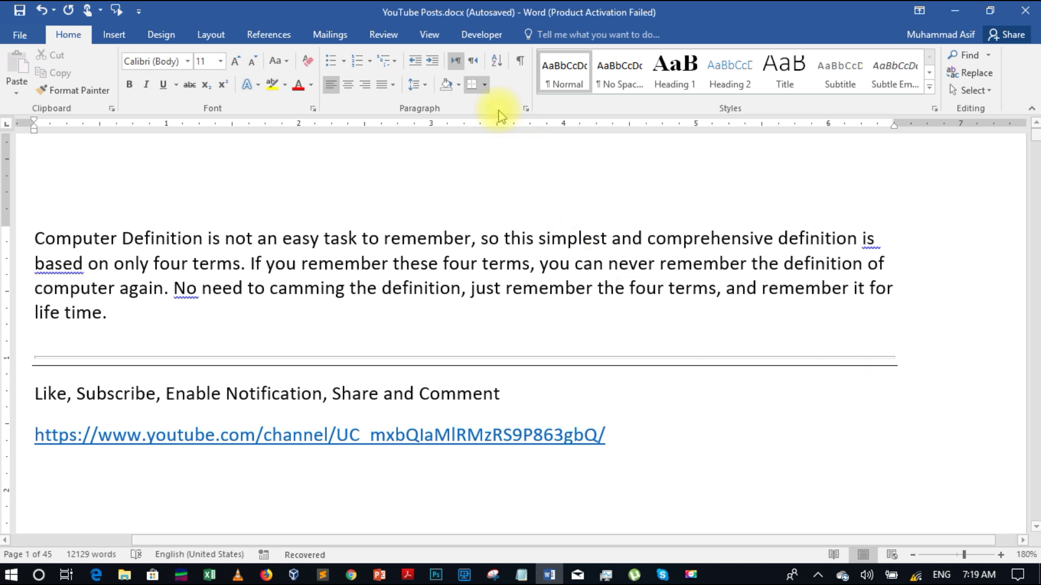
click(485, 85)
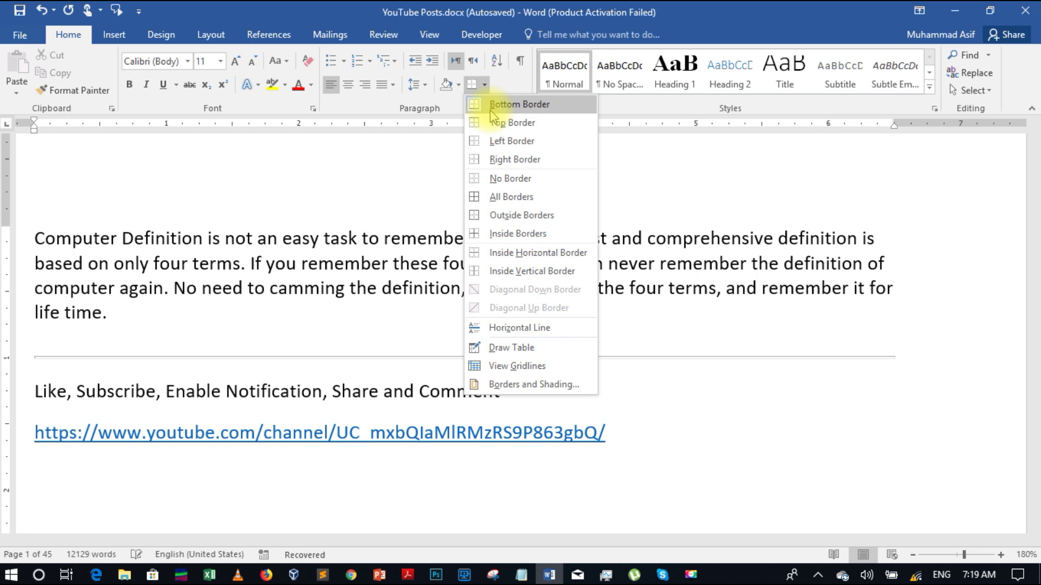
click(491, 104)
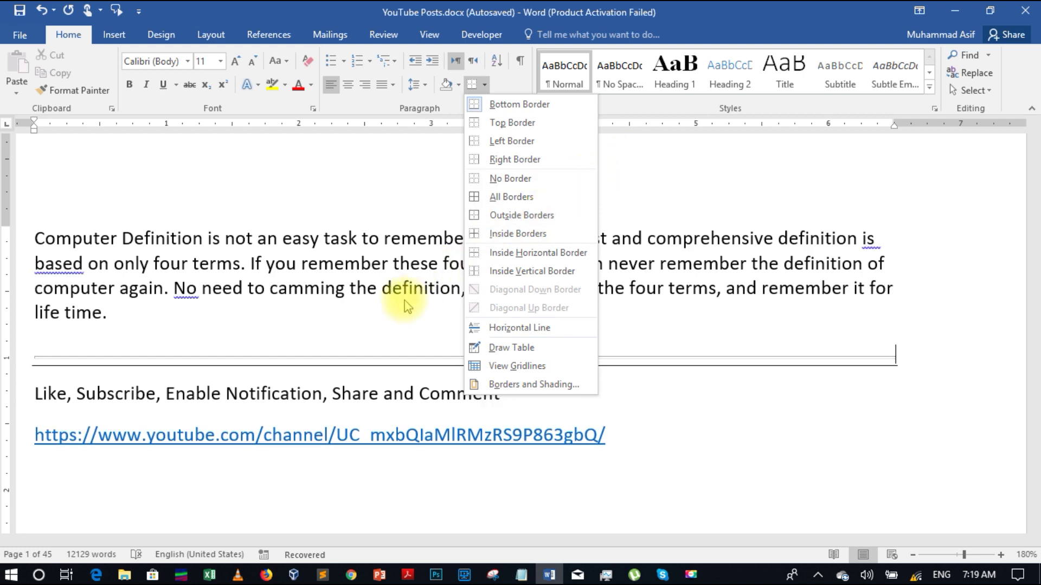
Select the keyword paragraphs from Technology to techReviews
scroll(402, 304, down, 3)
scroll(383, 314, down, 1)
drag(383, 424, 65, 225)
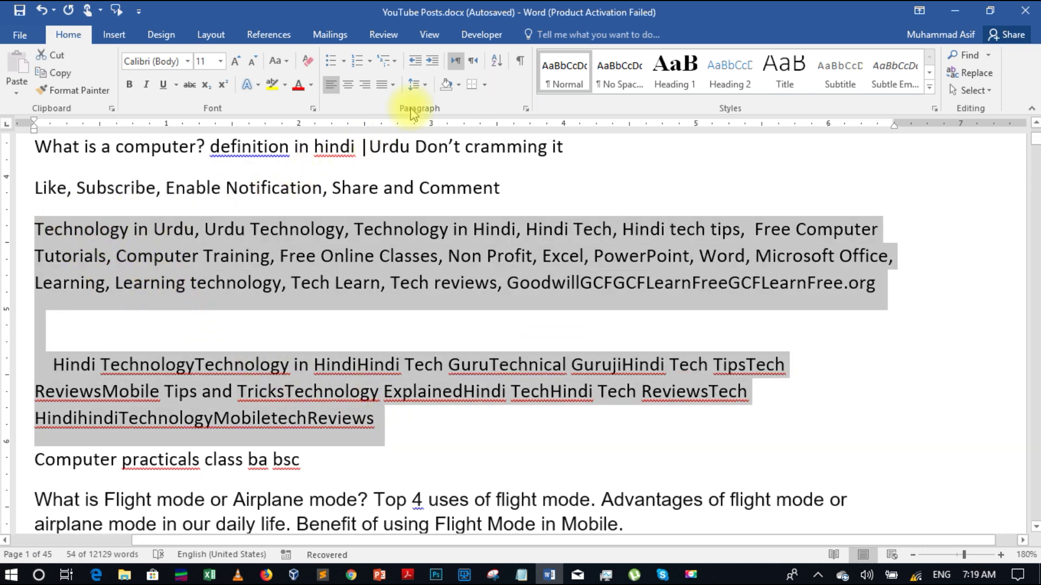
Apply a bottom border, then an outside box border, to the selected keyword paragraphs
click(471, 85)
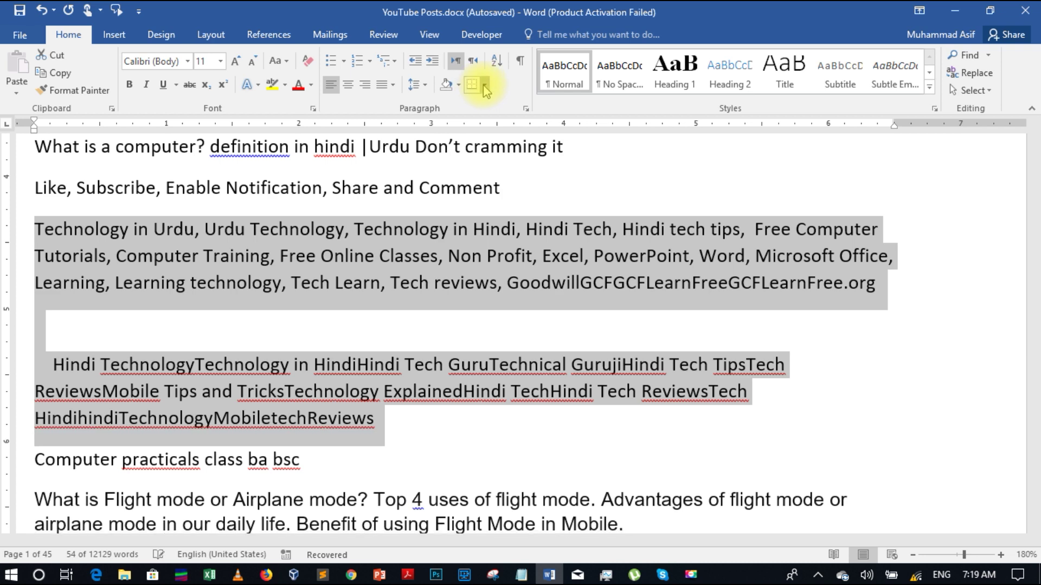
click(484, 84)
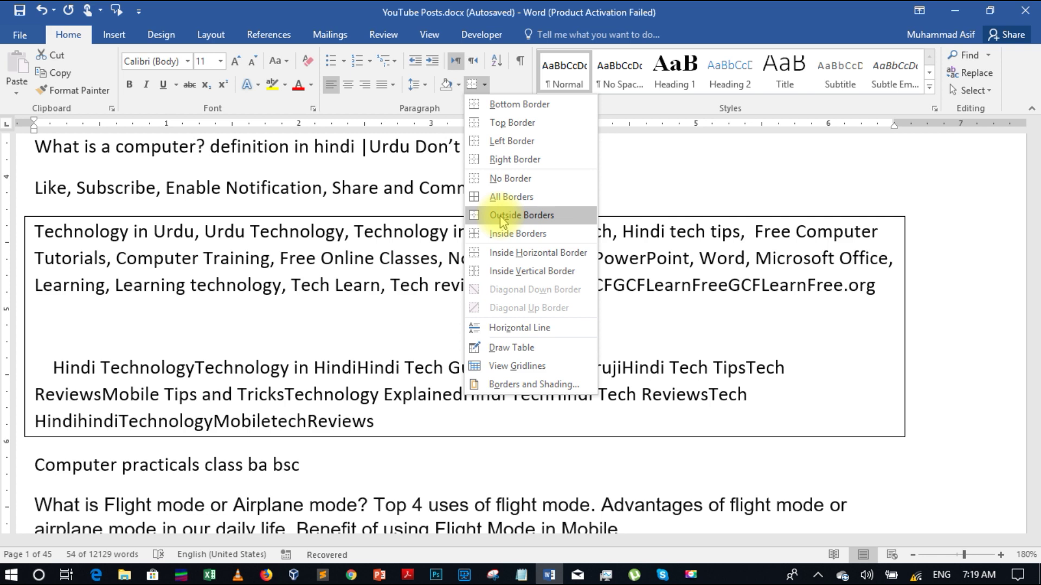
click(503, 215)
click(320, 286)
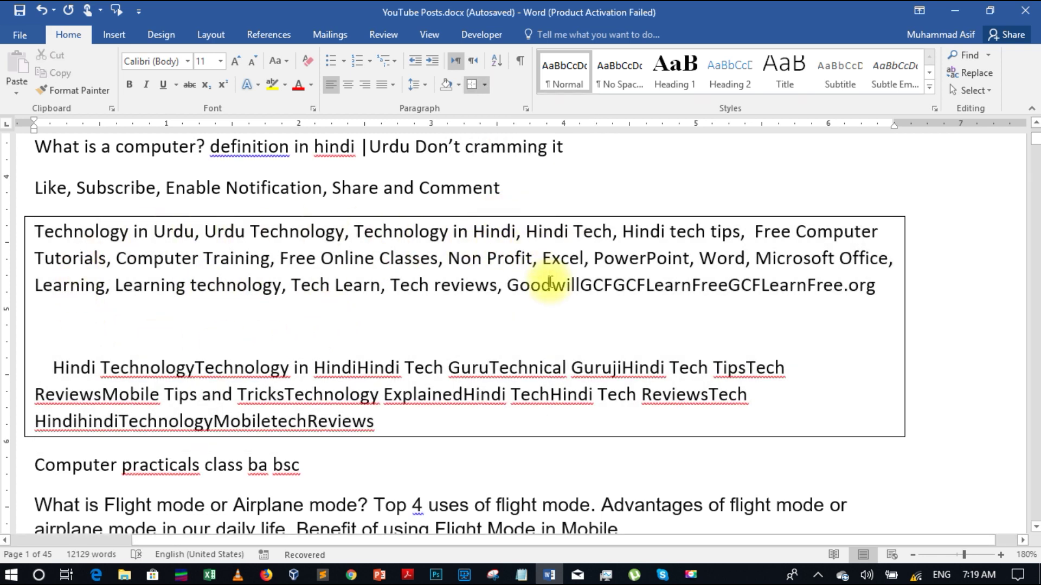
Add lines between the boxed paragraphs and turn on formatting marks
click(484, 84)
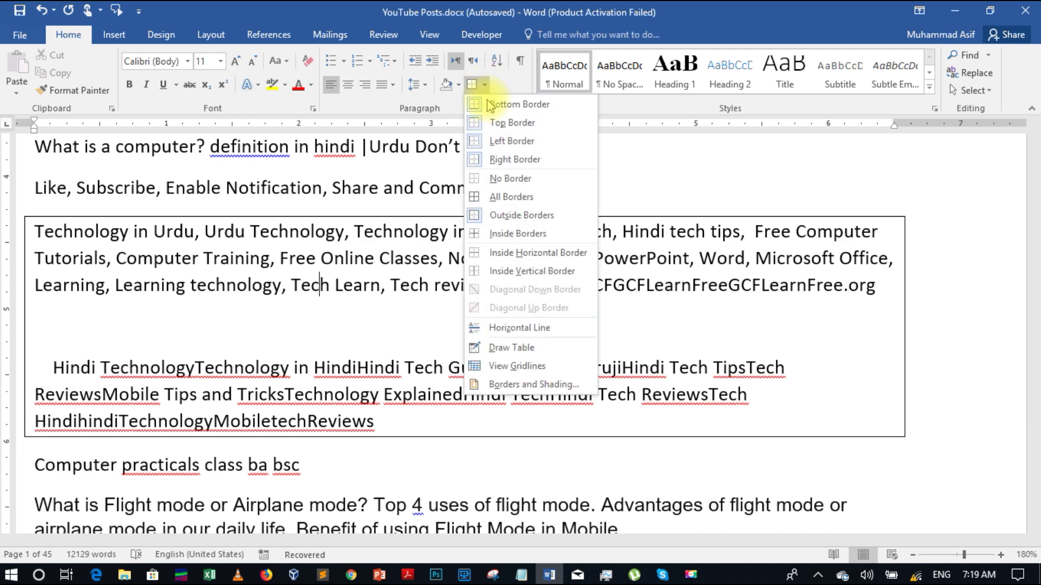
click(493, 197)
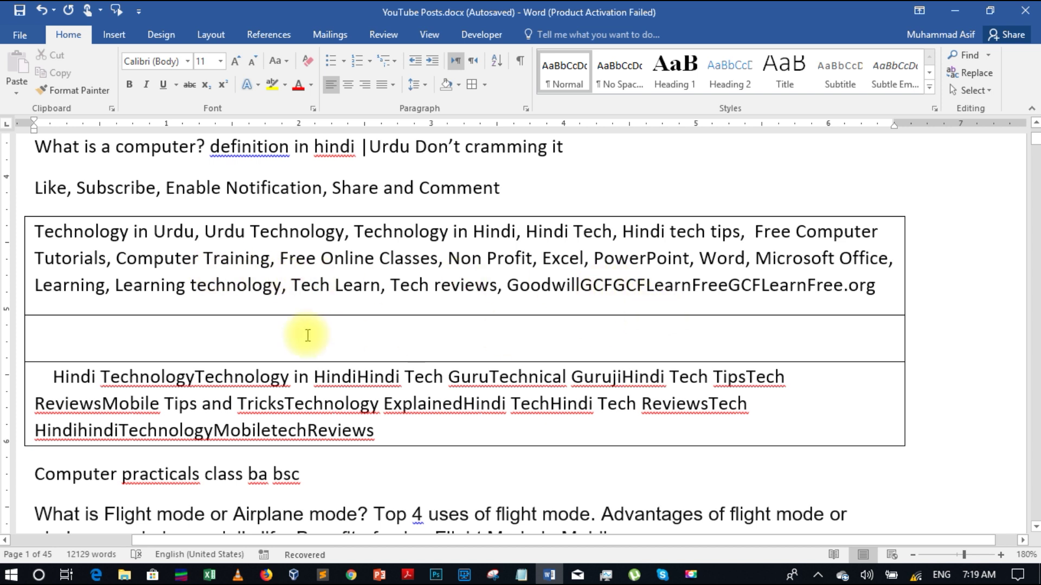
click(70, 332)
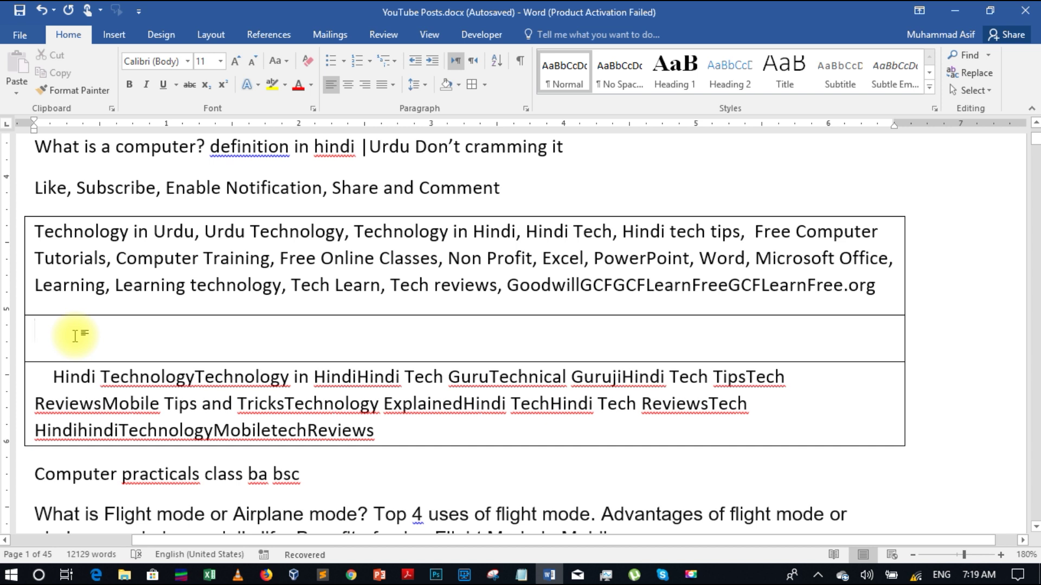
click(520, 61)
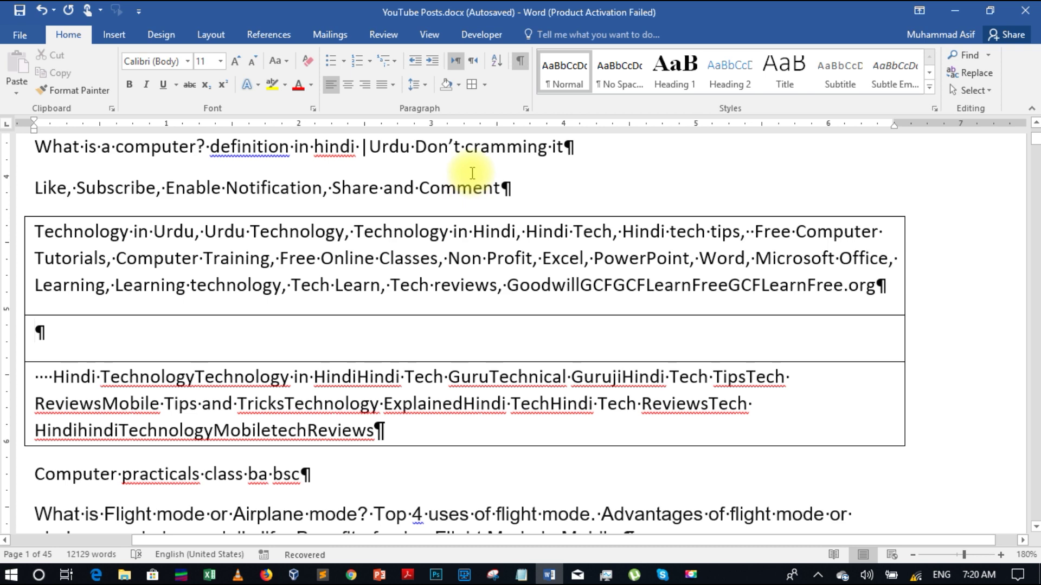
Apply Inside Borders to the keyword paragraphs, then reselect them
click(485, 85)
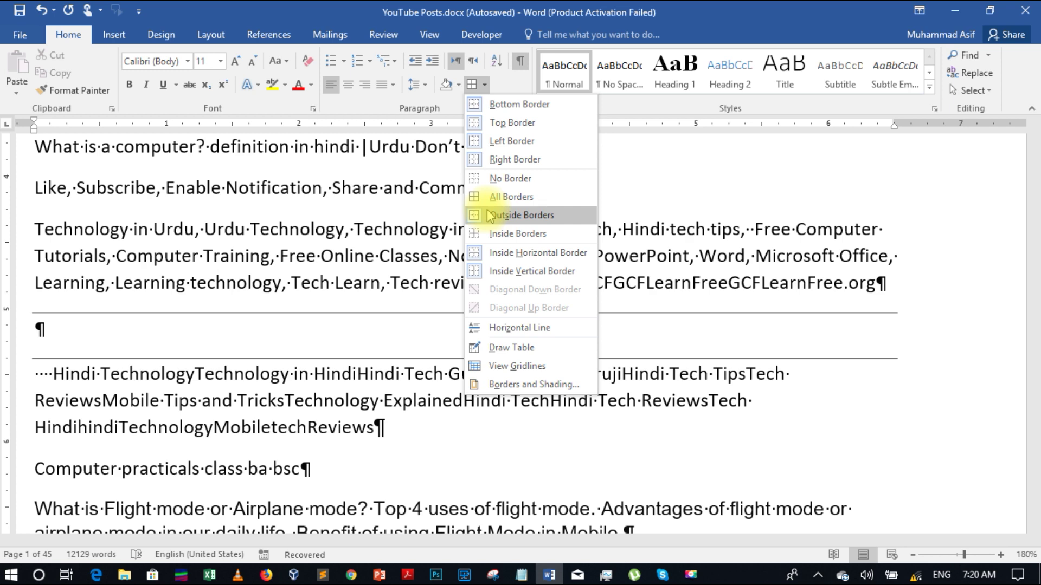
key(Escape)
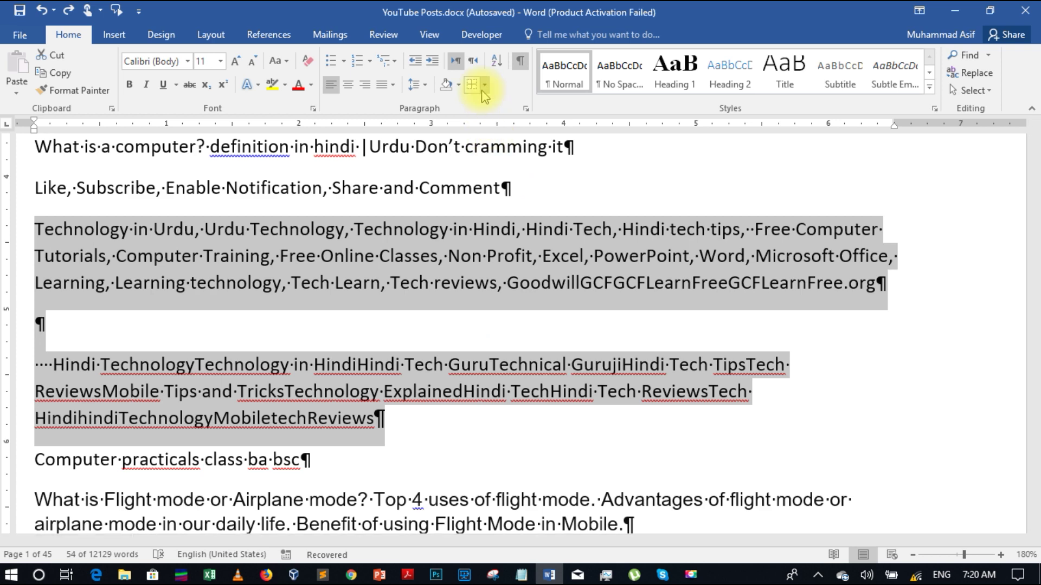
click(484, 85)
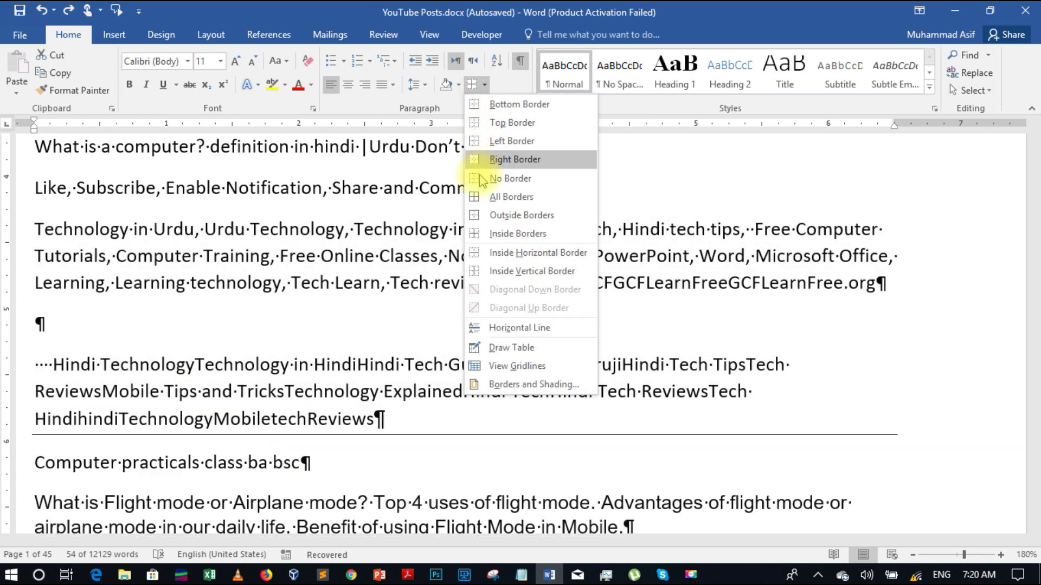
click(479, 235)
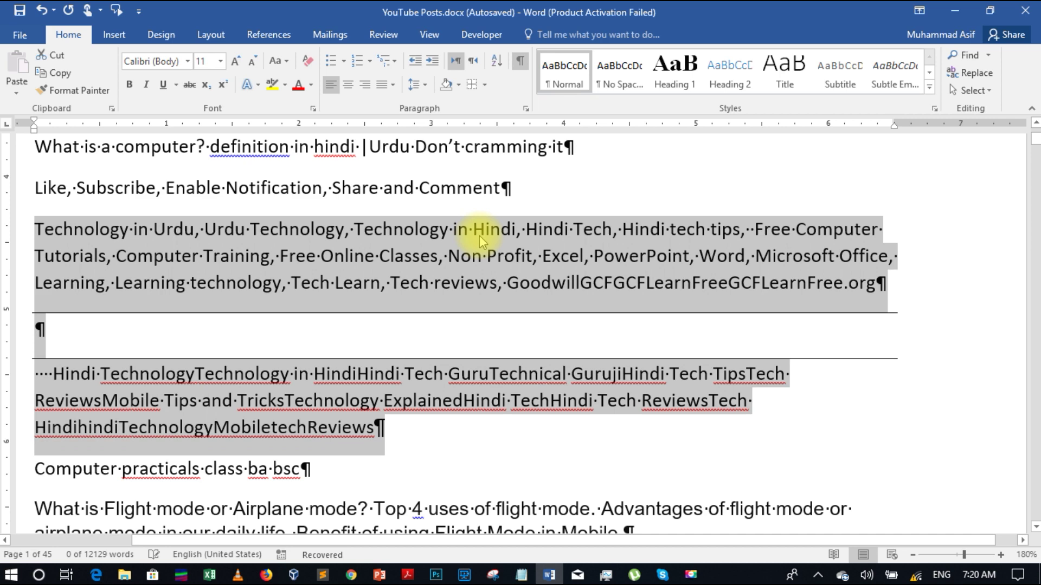
click(514, 331)
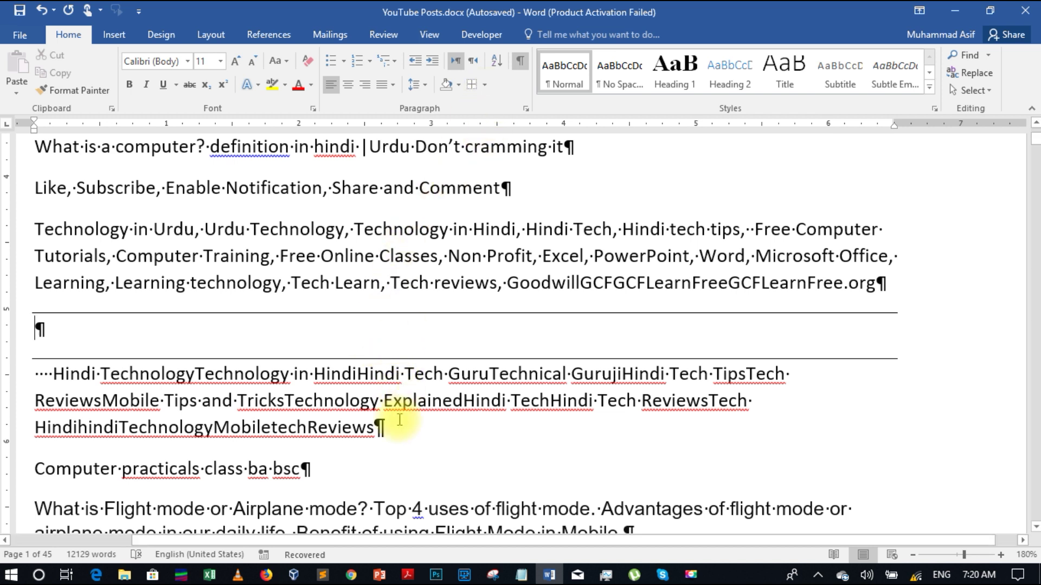
mouse_move(385, 428)
mouse_down()
mouse_move(185, 295)
mouse_move(37, 228)
mouse_up()
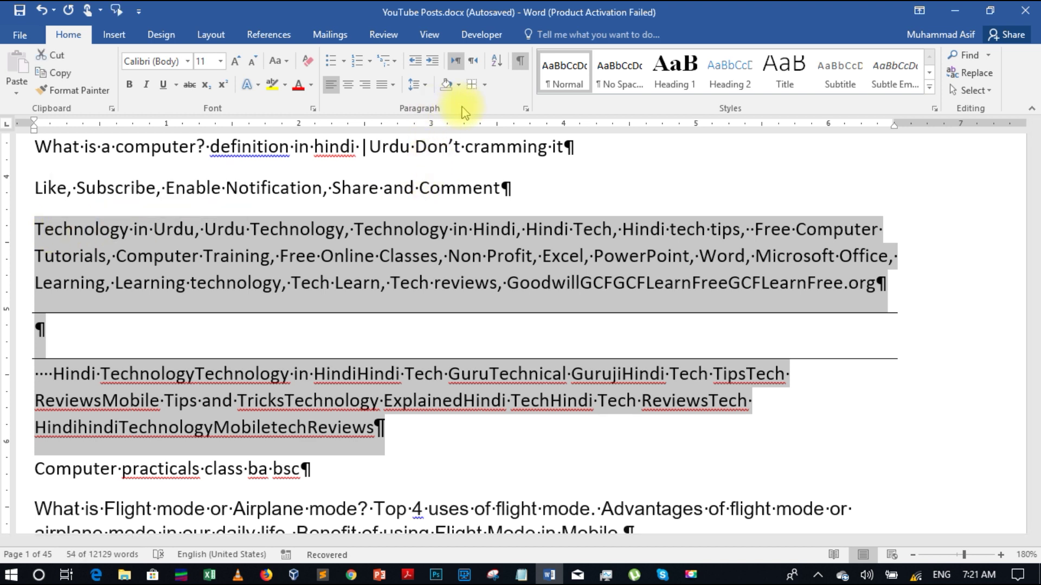
click(484, 85)
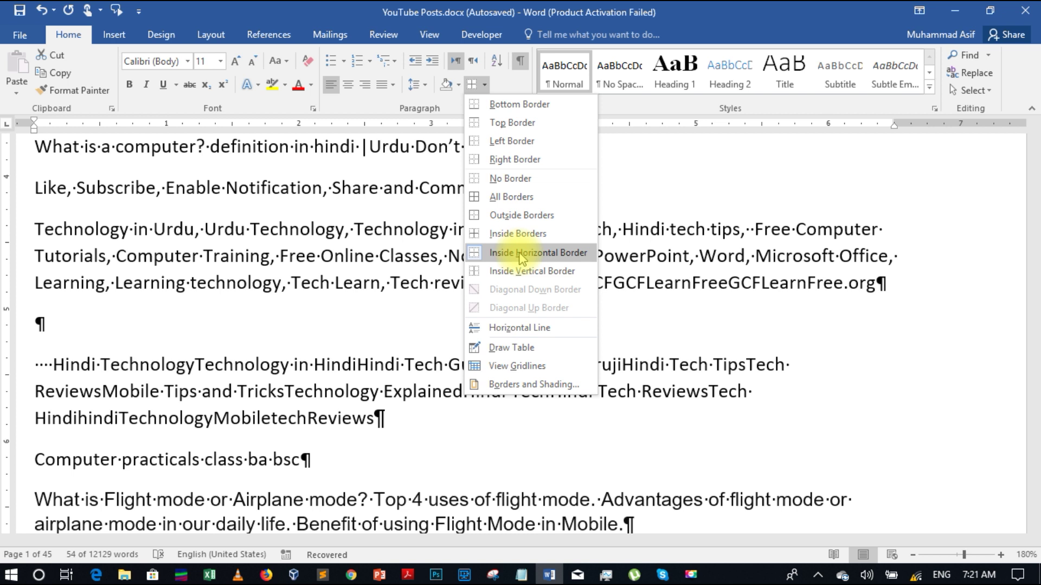
click(522, 256)
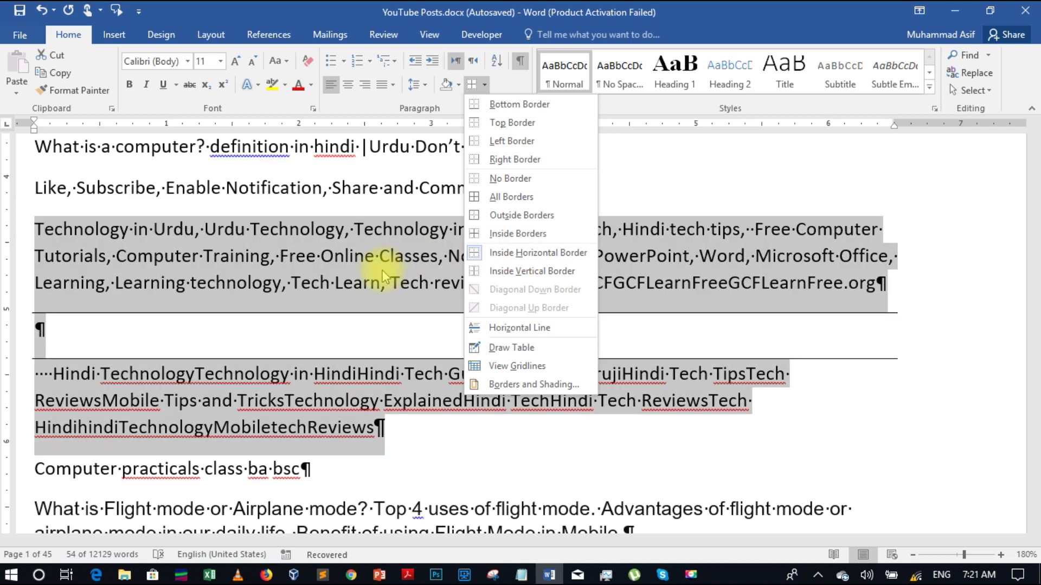